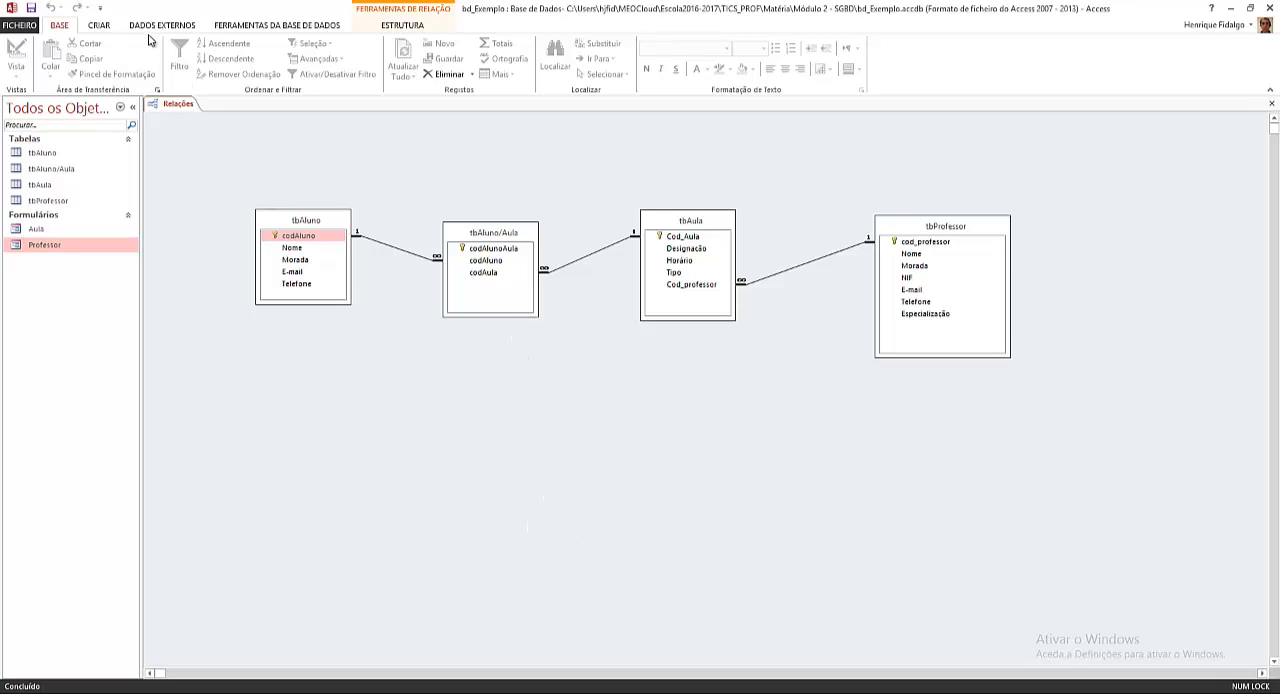
Step: Start a new form with the Form Wizard and include all fields from the tbAula table
click(100, 27)
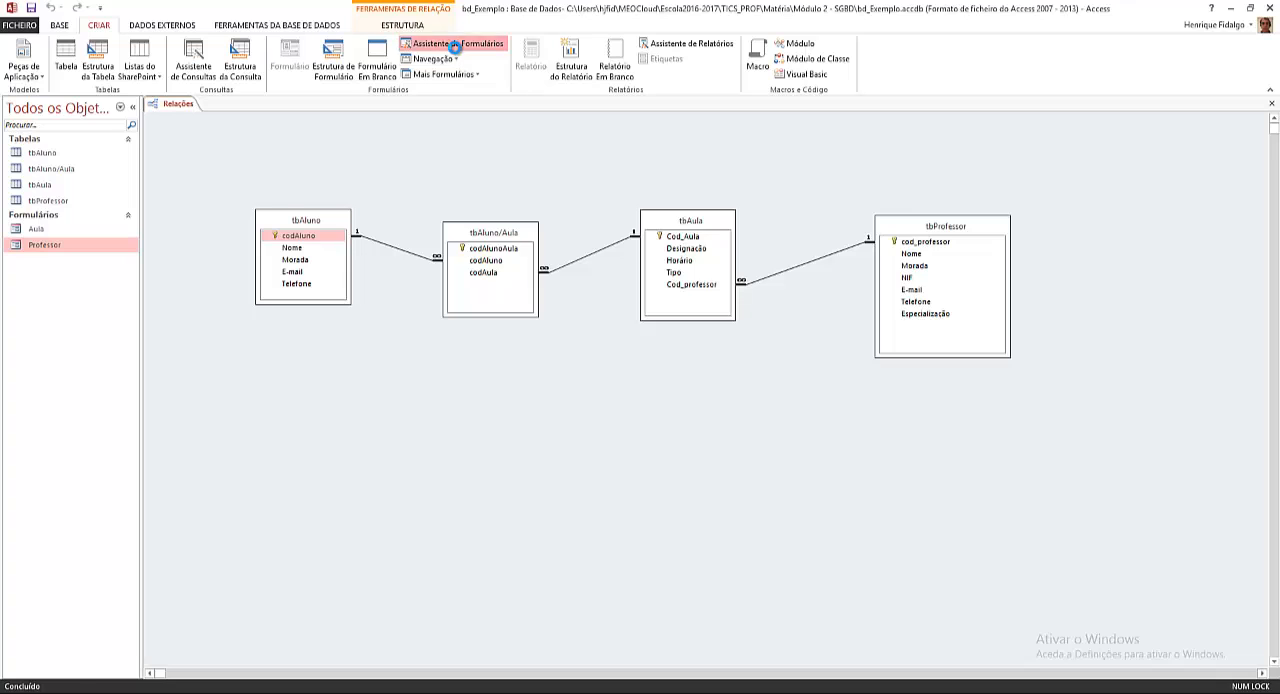
click(456, 45)
drag(619, 163, 429, 378)
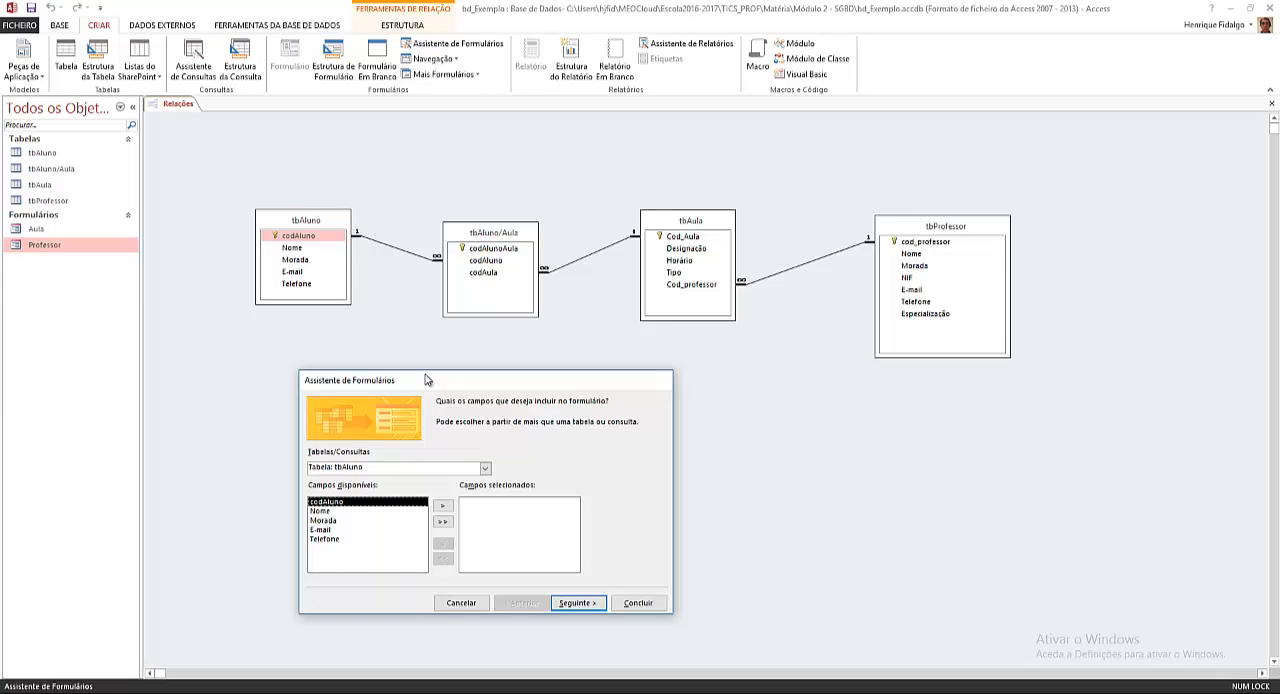
click(485, 470)
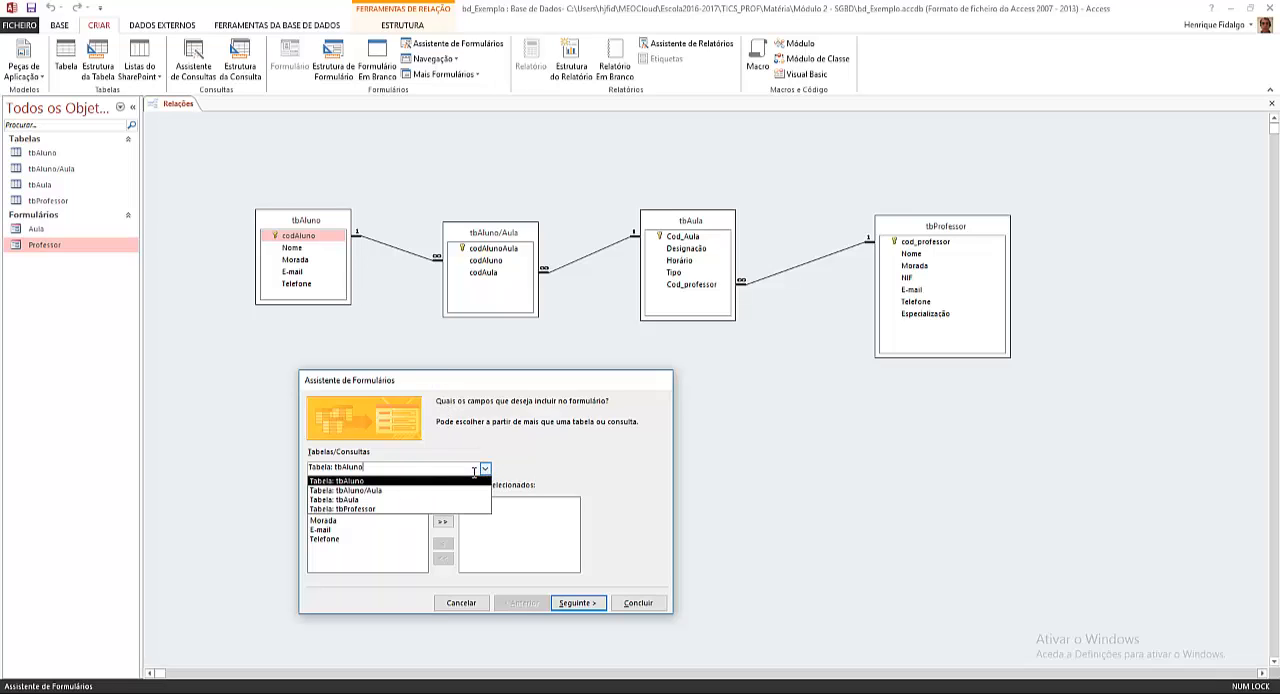
click(390, 500)
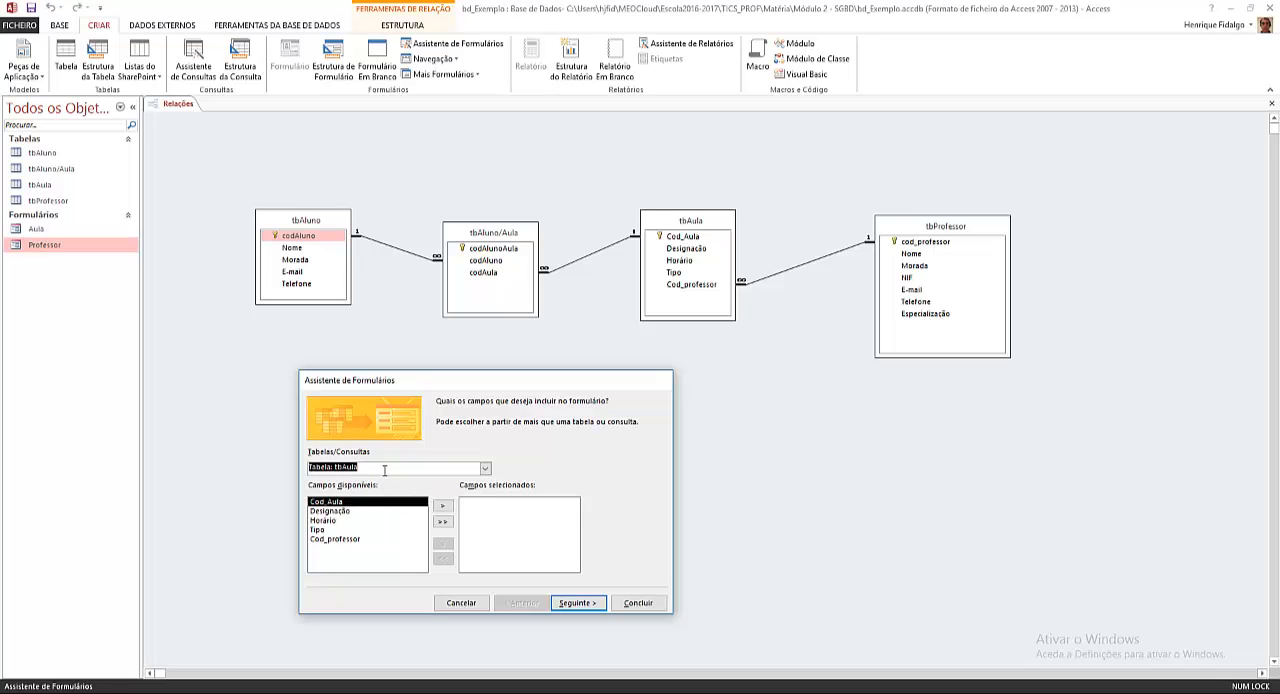
click(443, 522)
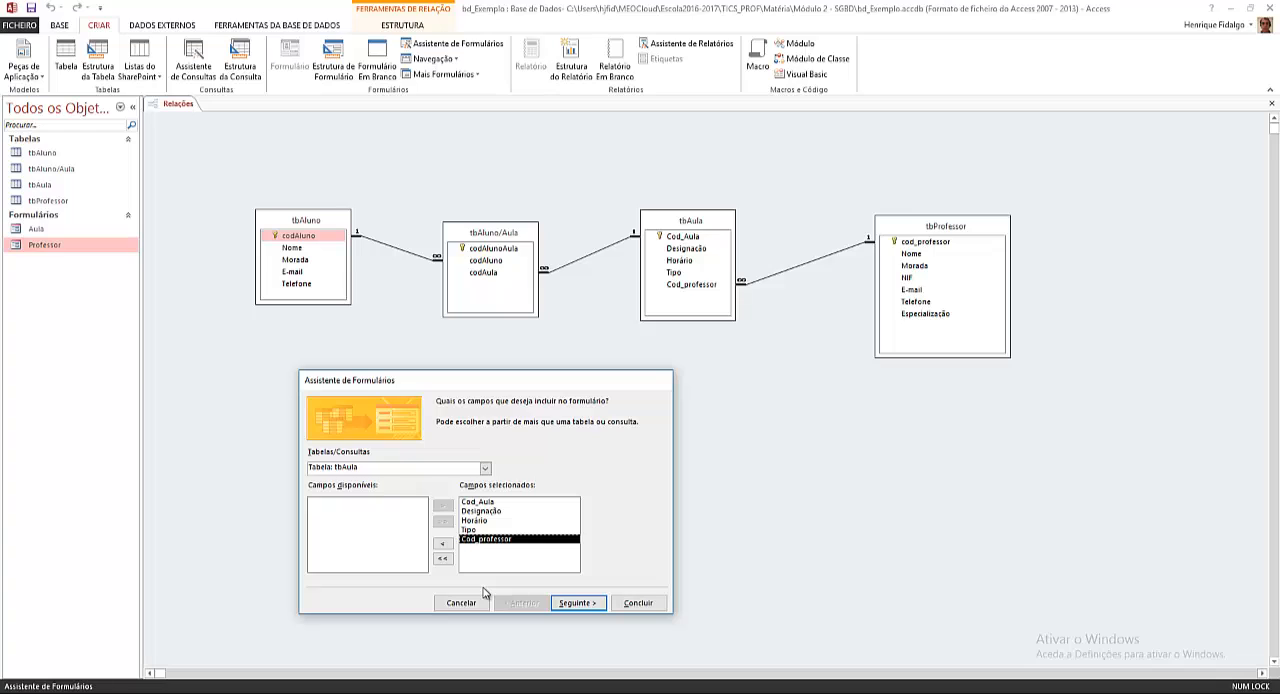
click(443, 543)
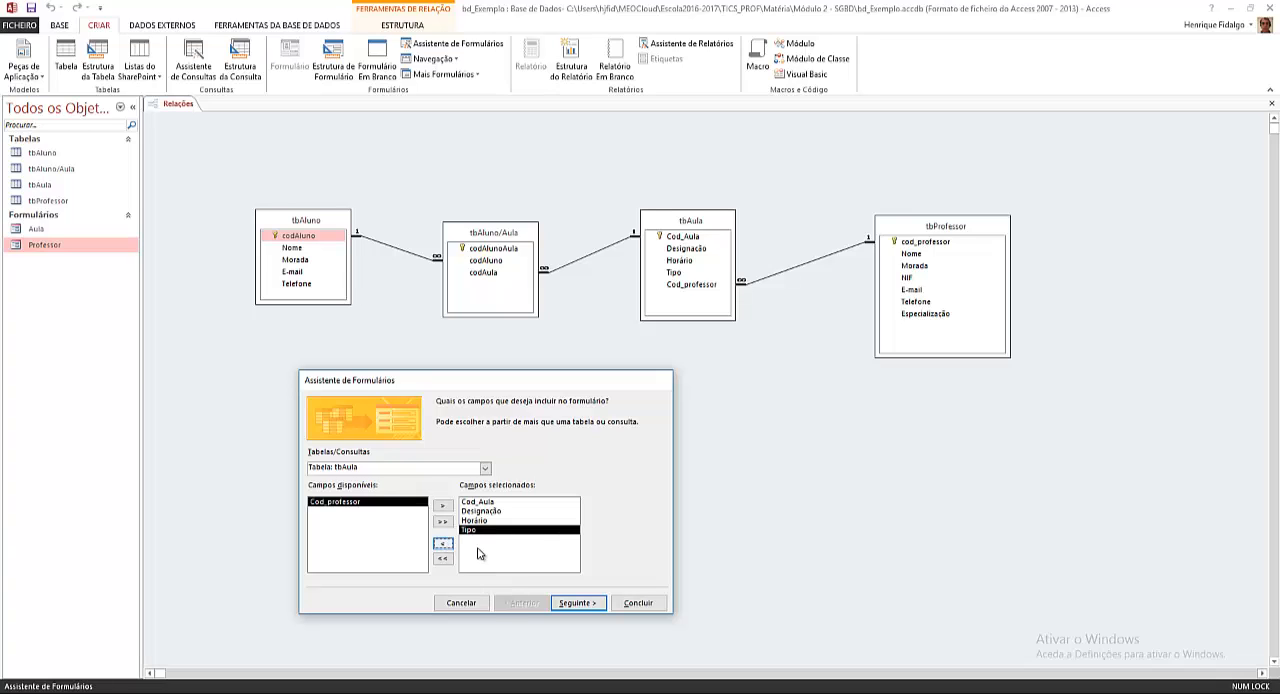
click(443, 505)
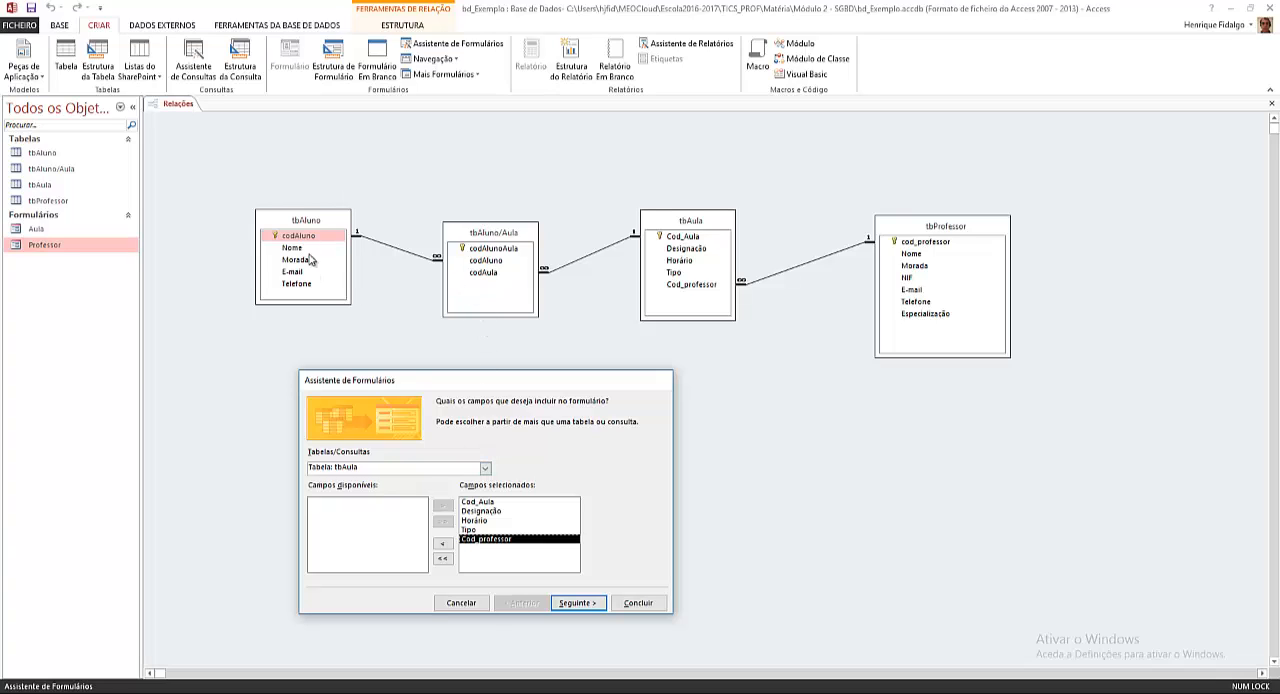
Step: Add the codAluno and codAula fields from the tbAluno/Aula table to the form's selected fields
click(485, 468)
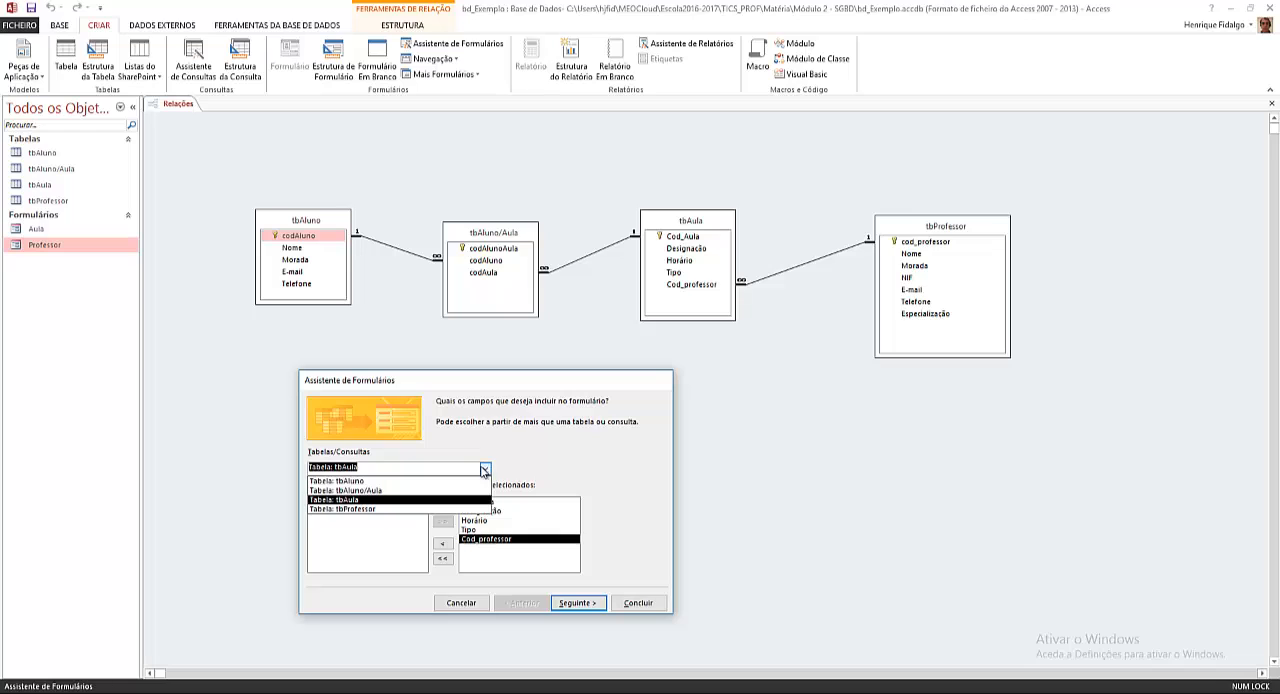
click(390, 491)
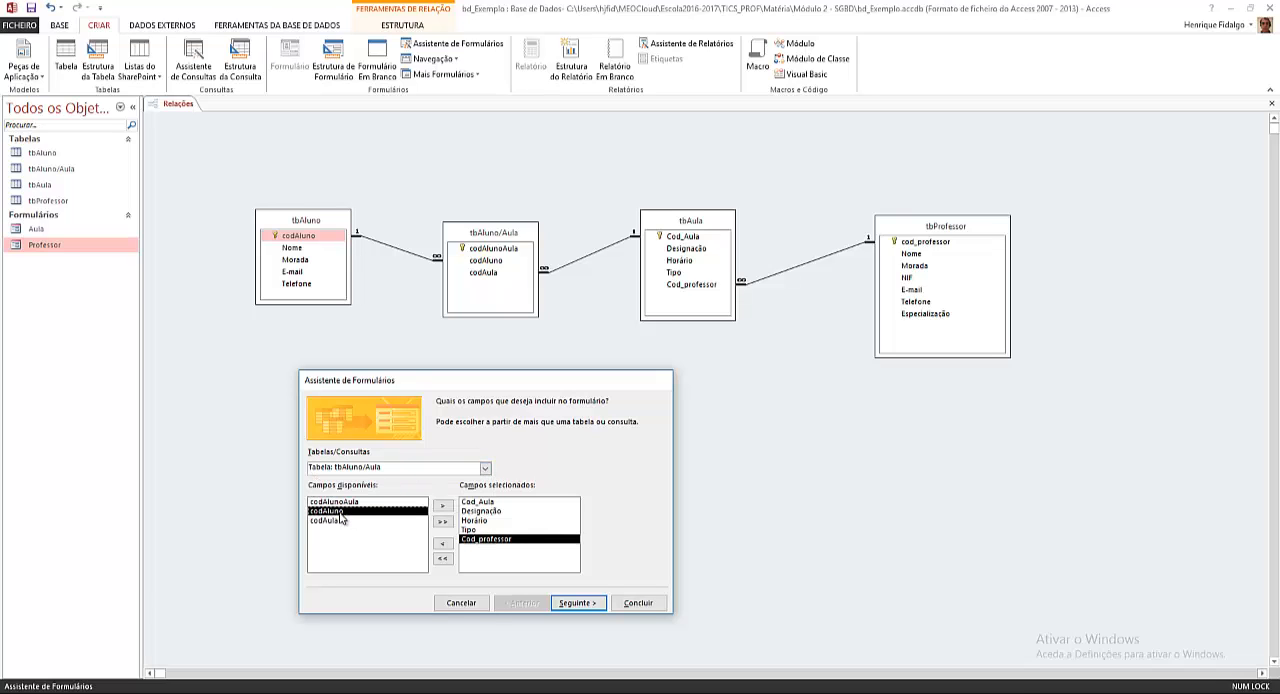
click(343, 511)
click(443, 507)
click(443, 507)
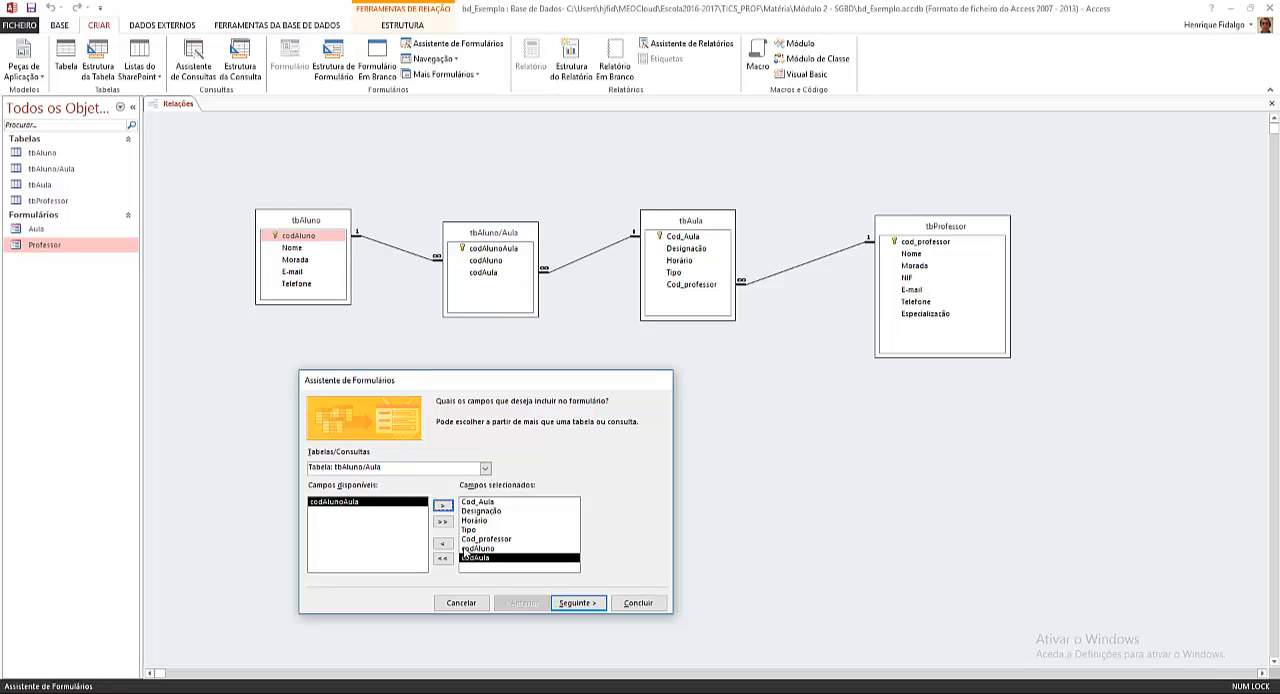
Step: Add the Nome field from the tbProfessor table to the form's selected fields
click(485, 470)
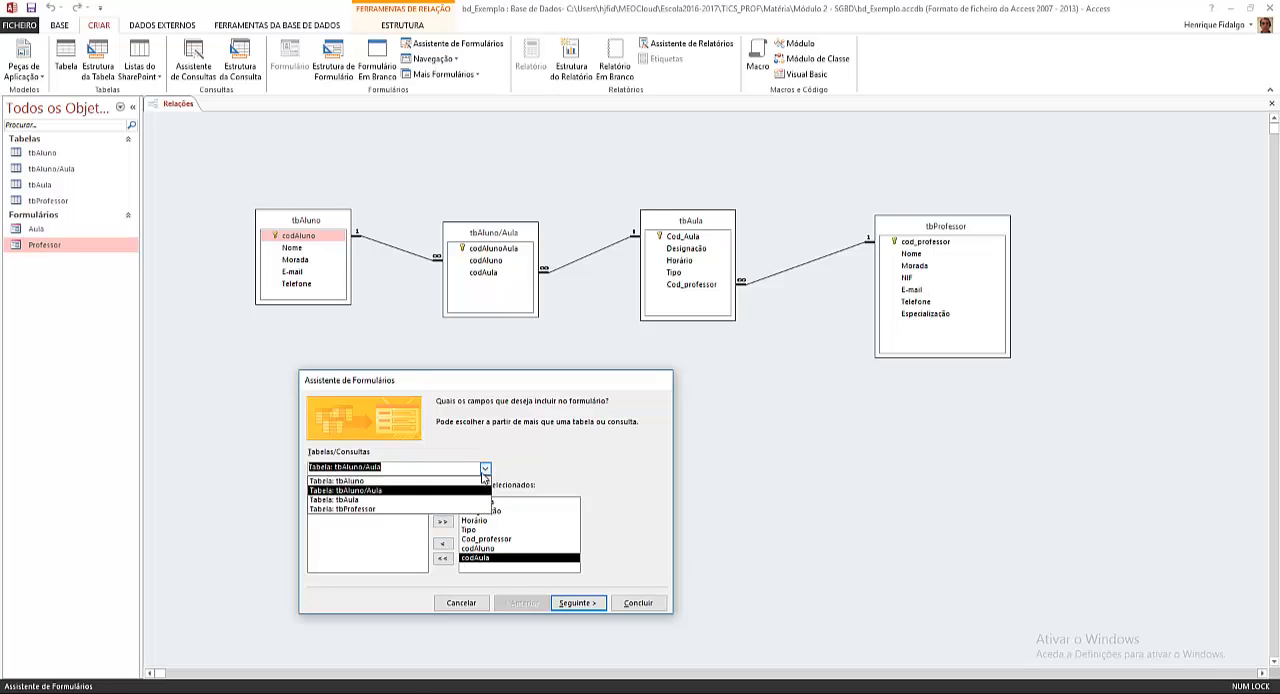
click(408, 510)
click(345, 511)
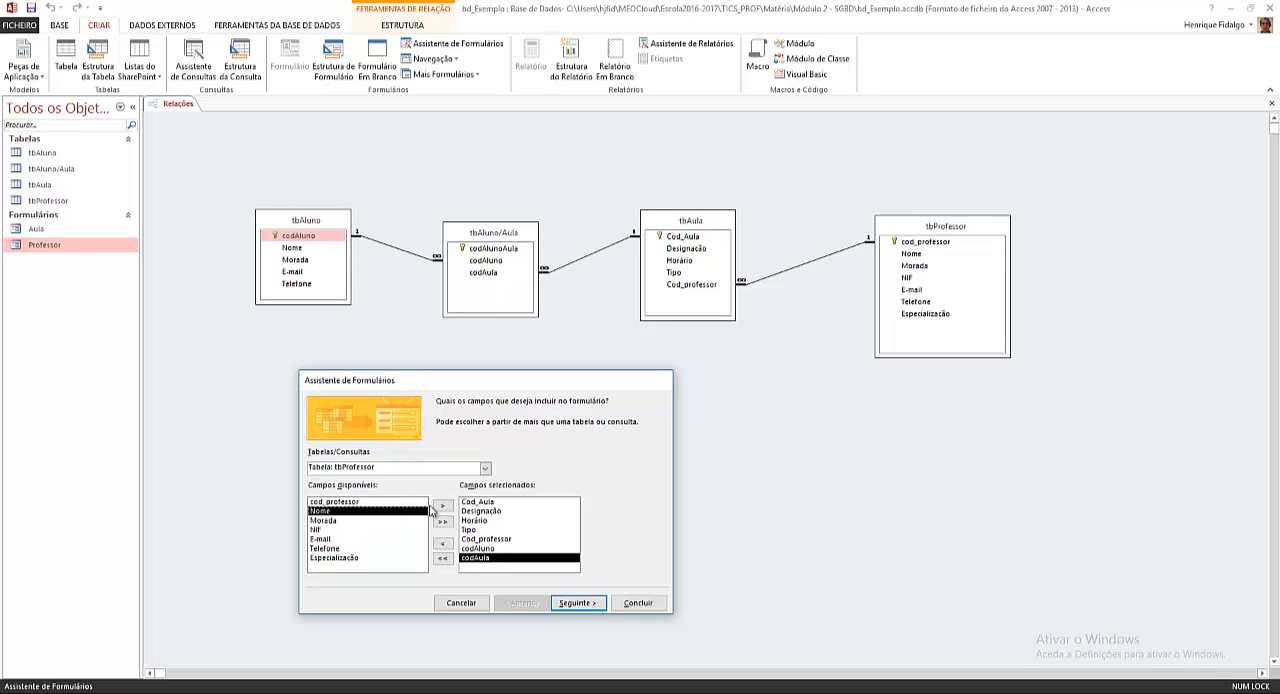
click(443, 507)
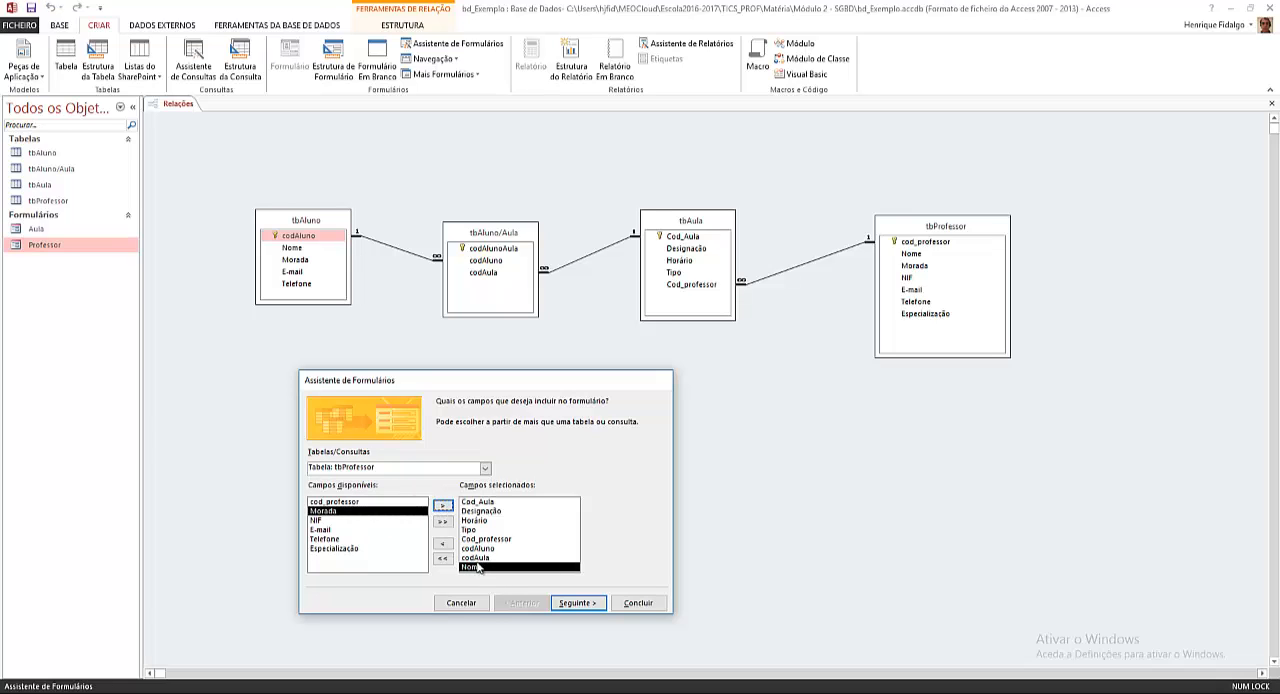
Step: Keep the data organised by tbAula as a form with subform, and accept the default subform layout
click(576, 603)
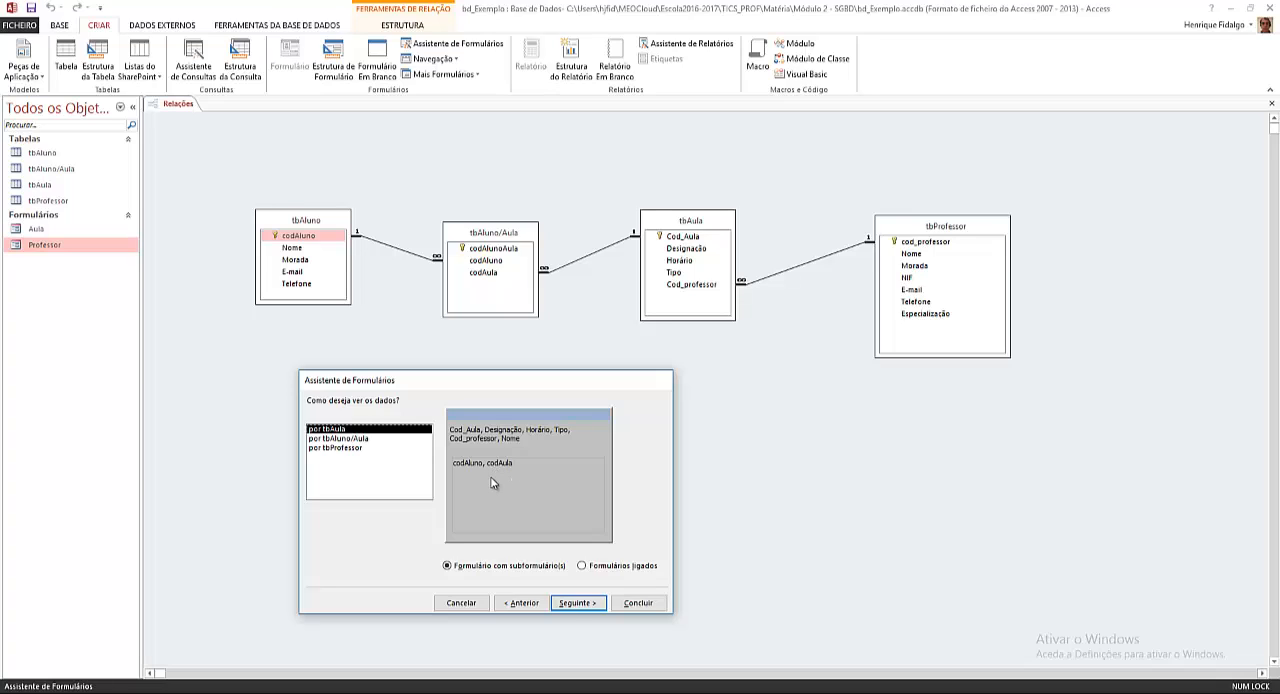
click(585, 604)
click(585, 604)
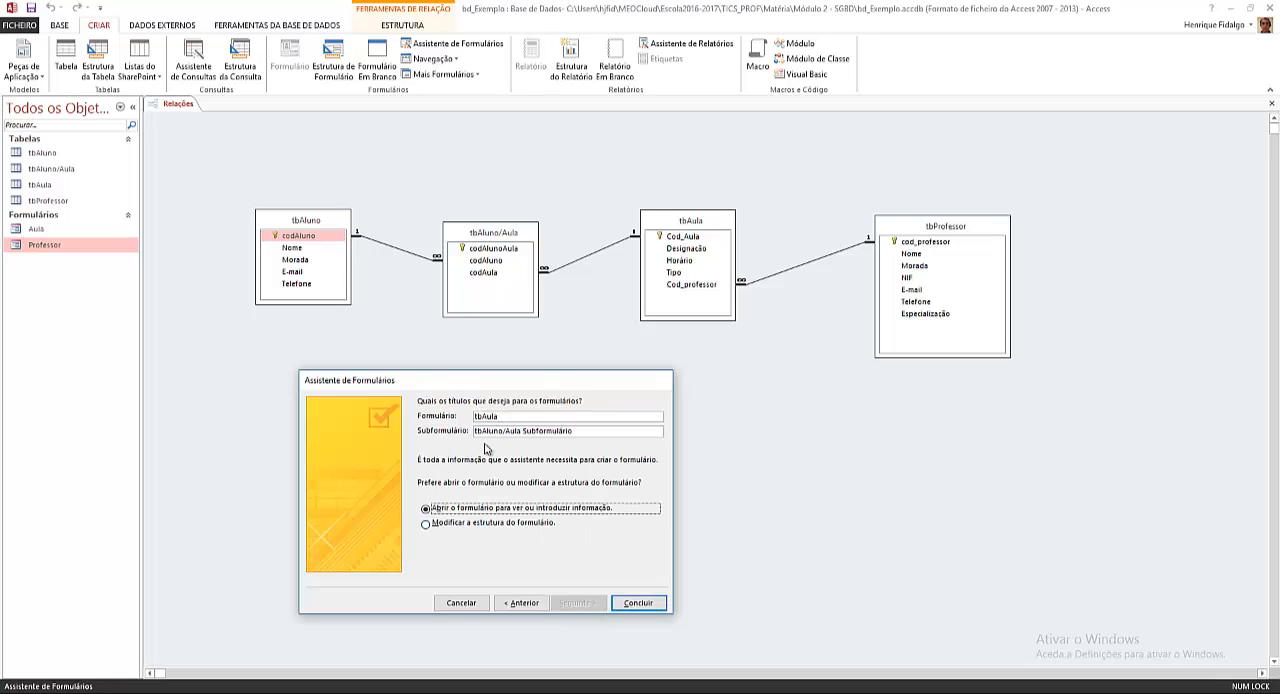
Step: Title the form "Registo Turma" and the subform "Aluno/Aula Subformulário", and finish creating them
drag(503, 418, 446, 424)
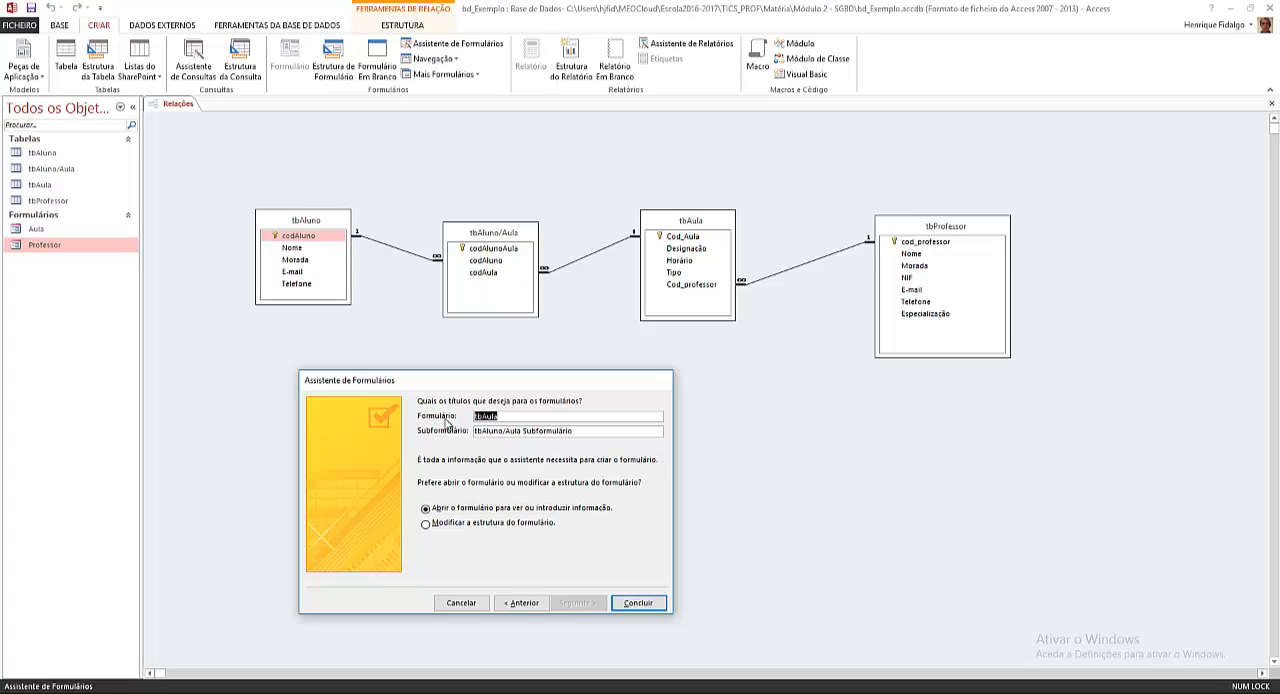
text(REgist)
key(BackSpace)
key(BackSpace)
key(BackSpace)
key(BackSpace)
key(BackSpace)
text(egisto Turma)
click(482, 432)
key(BackSpace)
key(BackSpace)
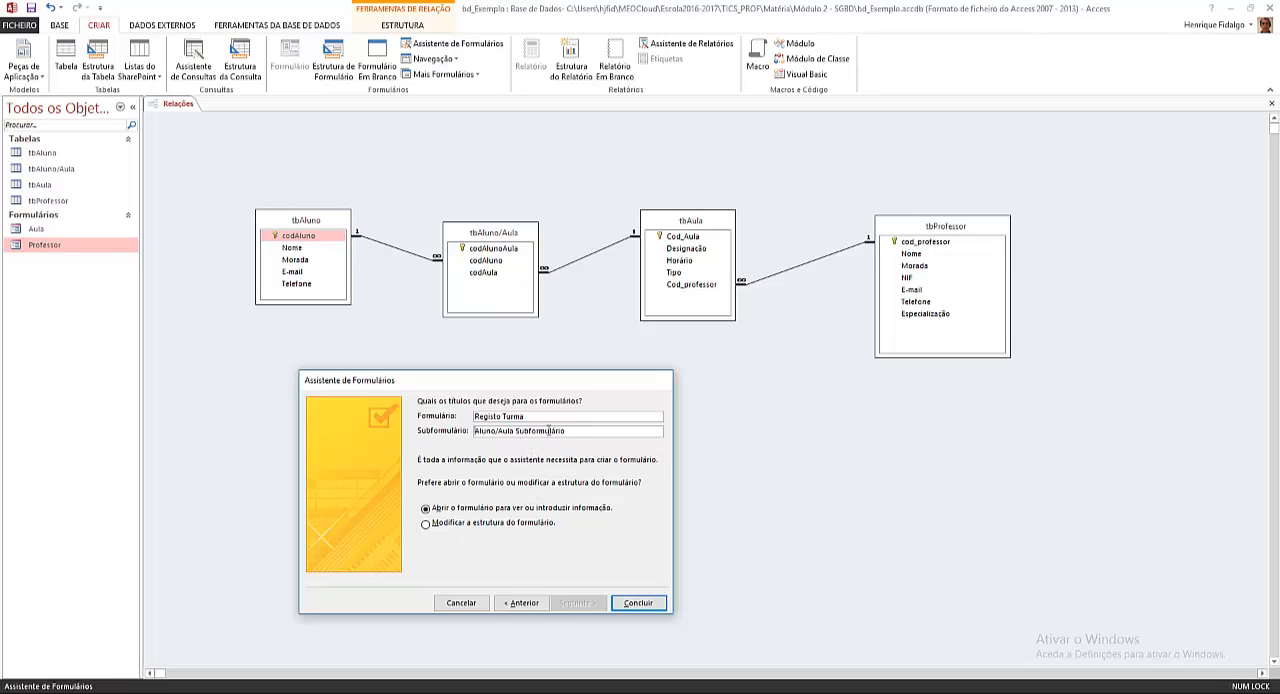
click(639, 604)
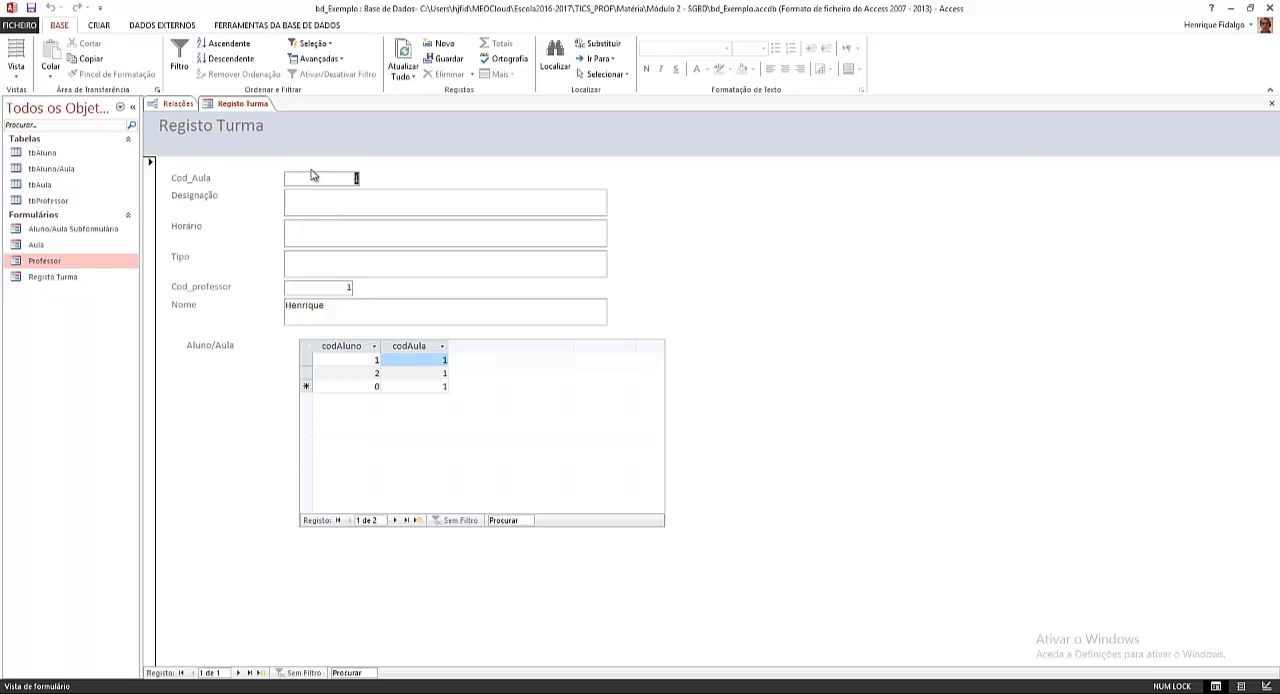
Step: Switch the Registo Turma form to design view
click(331, 201)
click(319, 242)
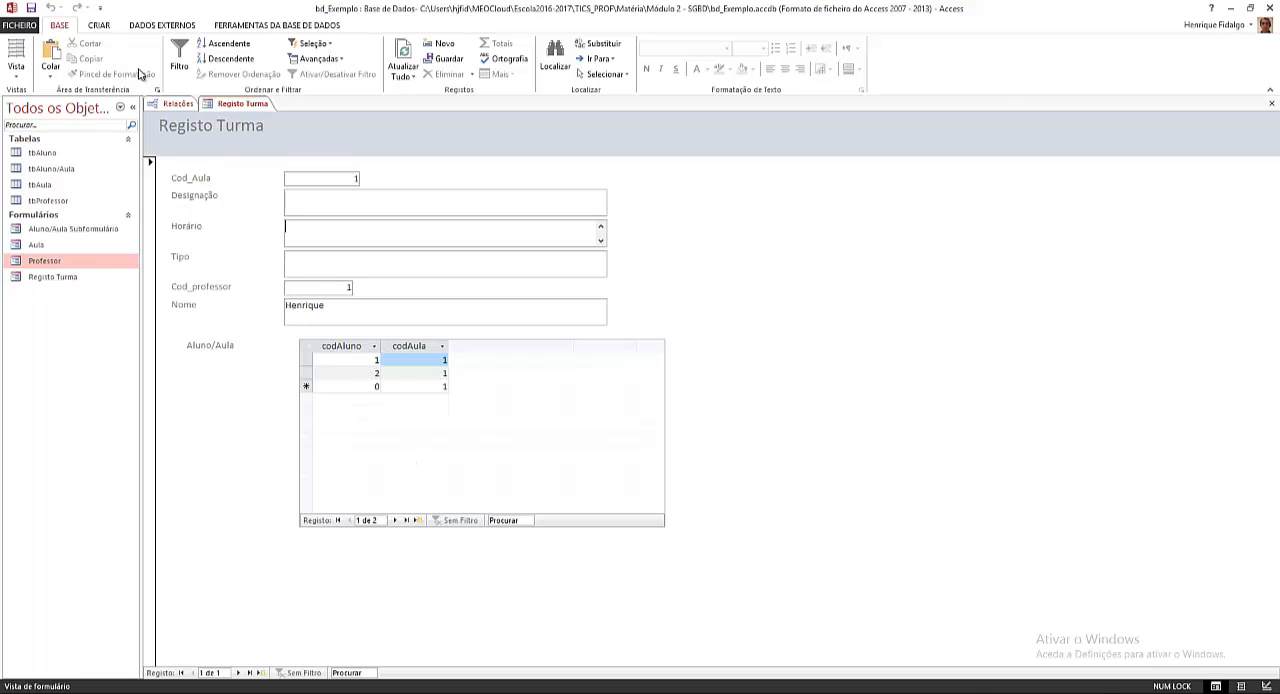
right_click(230, 110)
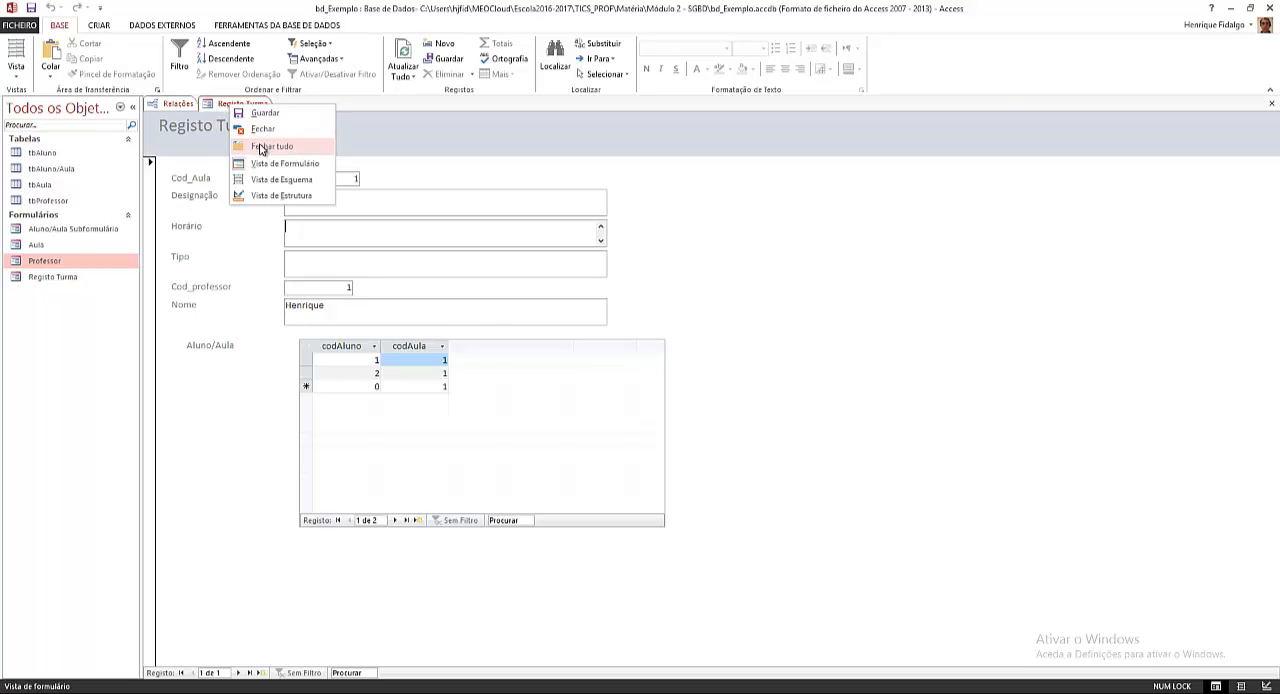
click(290, 192)
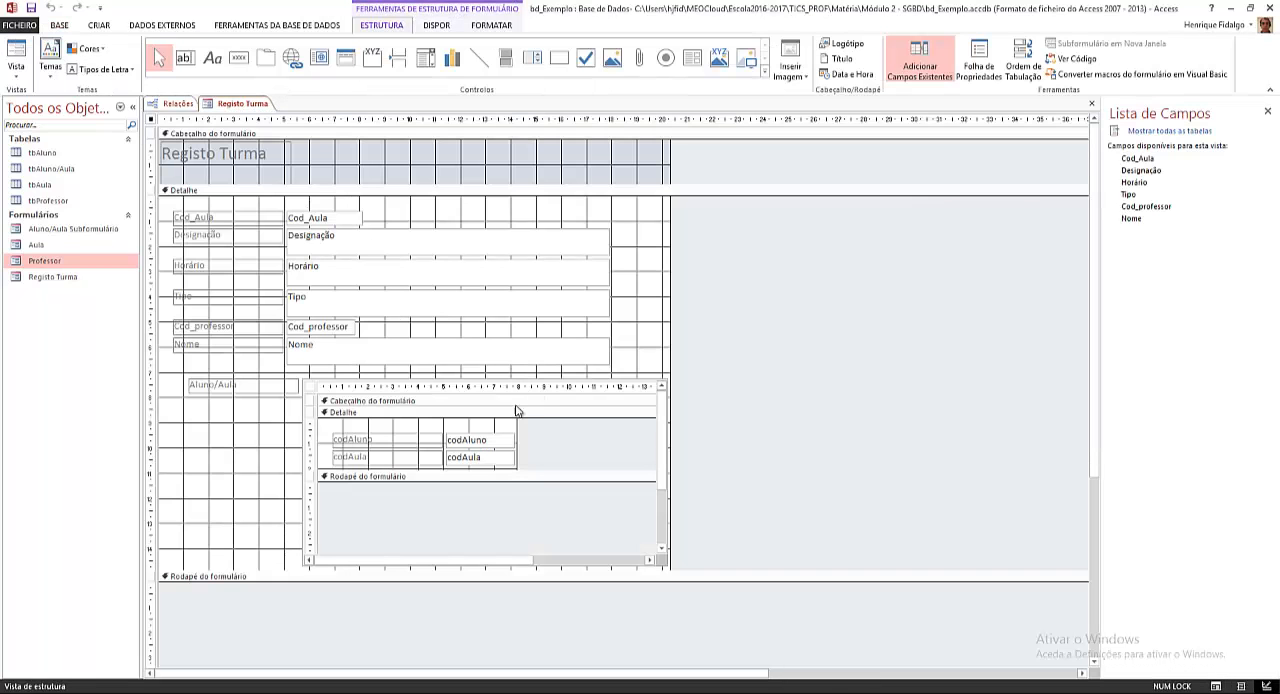
Step: Make the subform's detail section taller and delete the codAula label and text box from it
click(532, 471)
drag(532, 471, 530, 531)
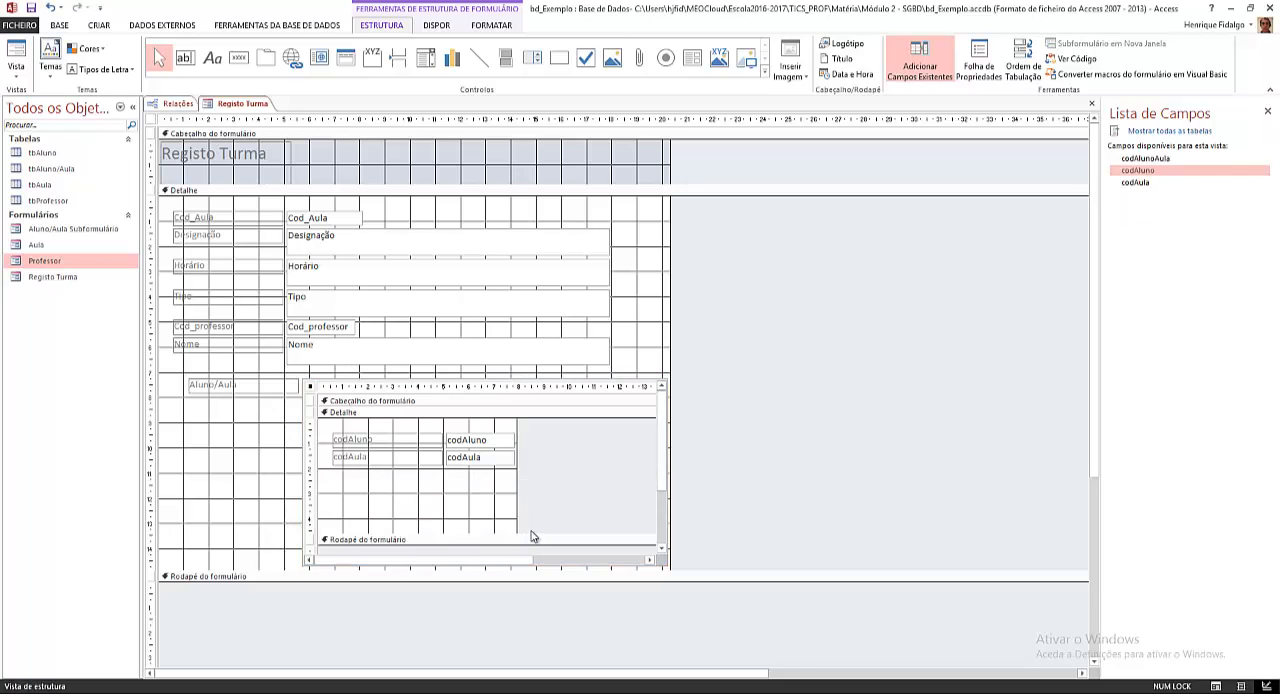
click(432, 459)
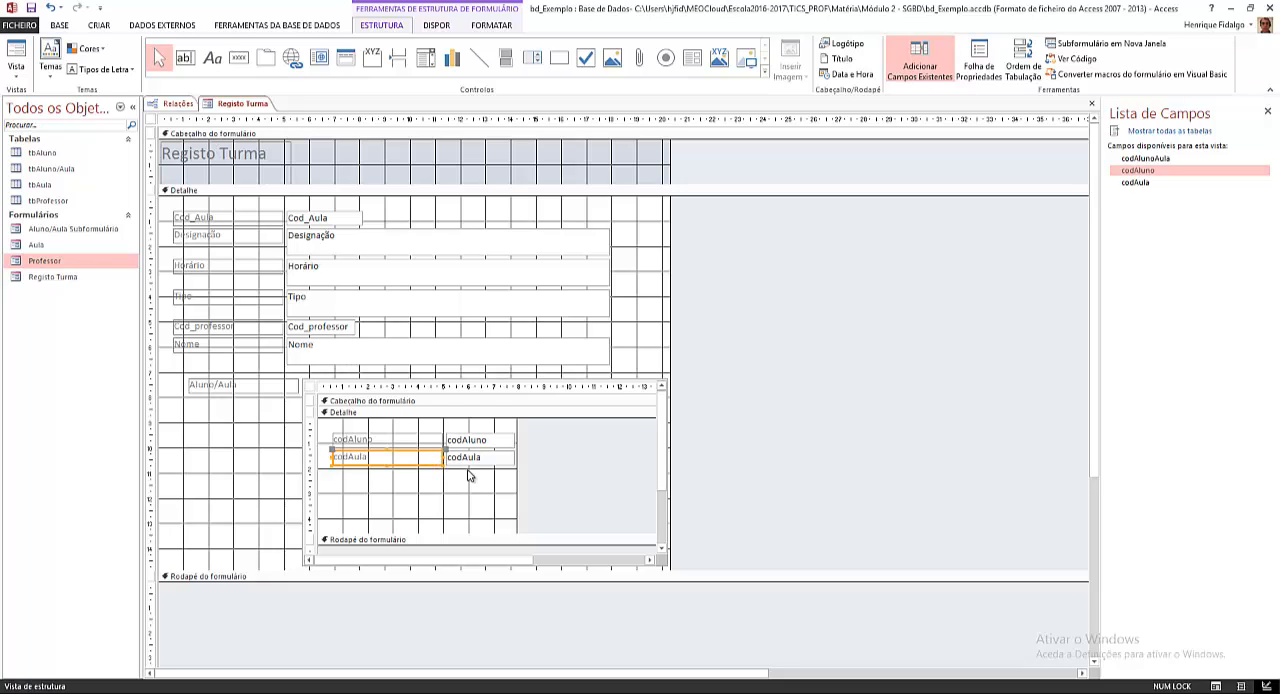
key(Delete)
click(477, 462)
key(Delete)
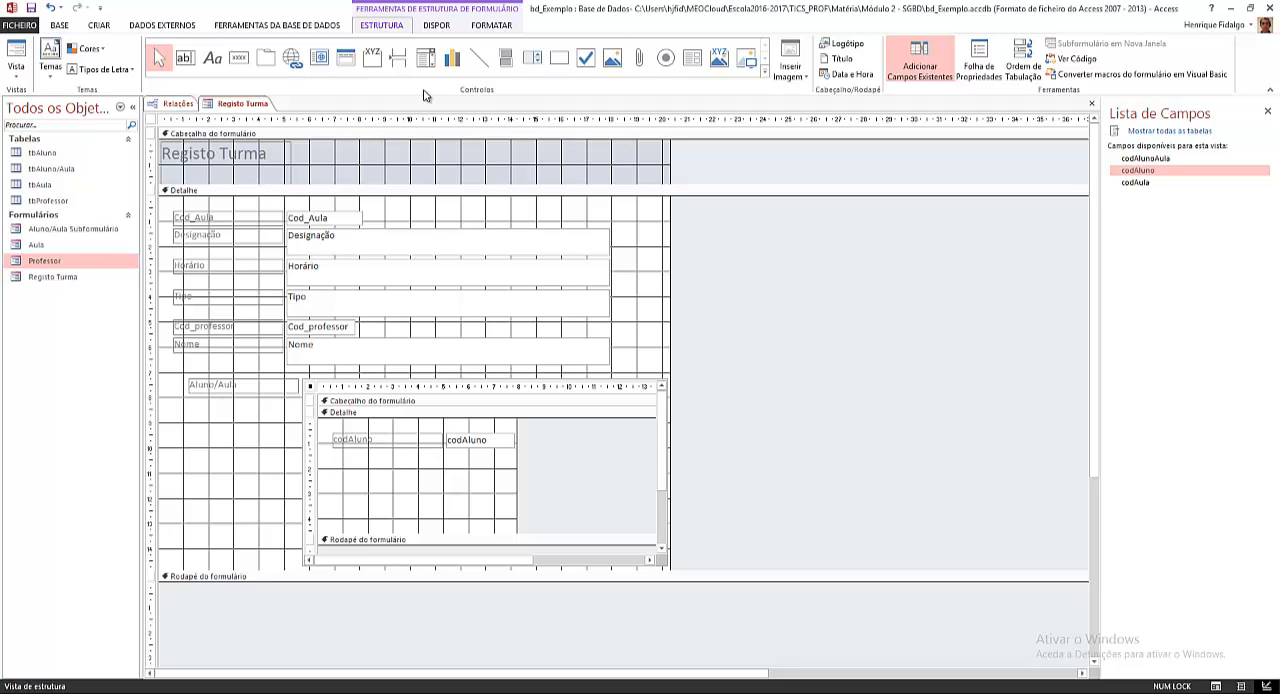
Step: Draw a combo box below codAluno in the subform, taking its values from the Nome field of the tbAluno table
click(426, 58)
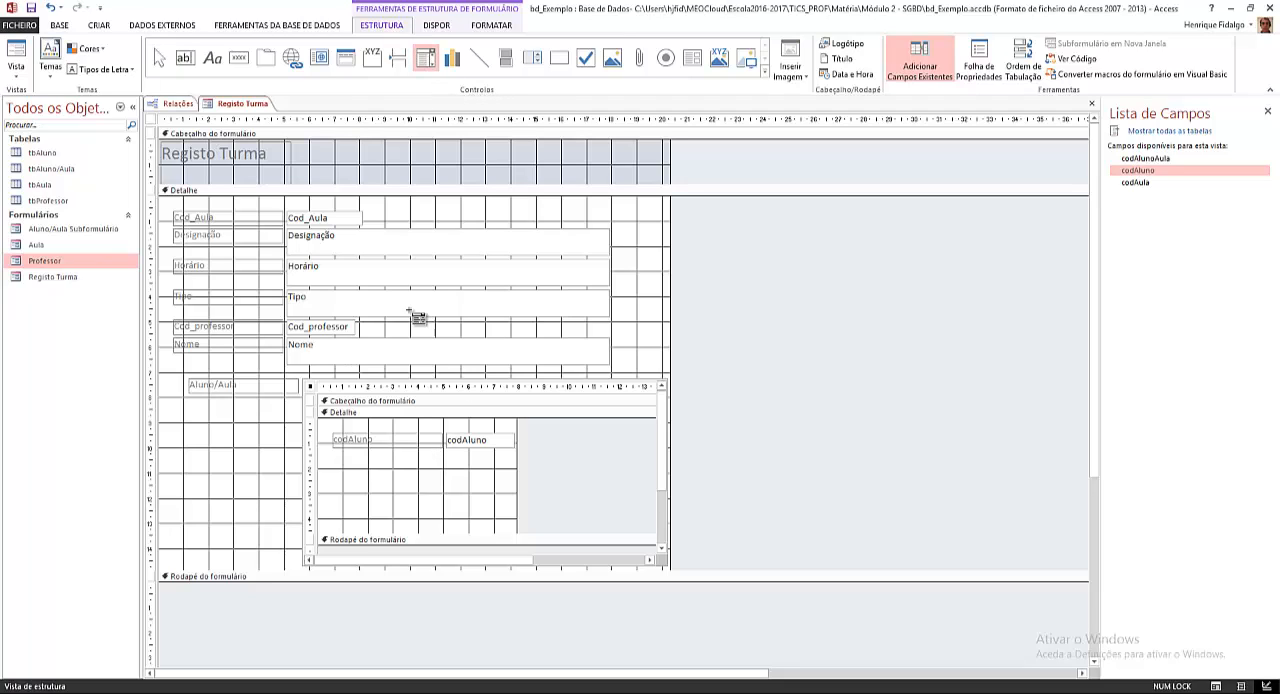
mouse_move(446, 456)
mouse_down()
mouse_move(480, 480)
mouse_move(522, 484)
mouse_move(516, 472)
mouse_up()
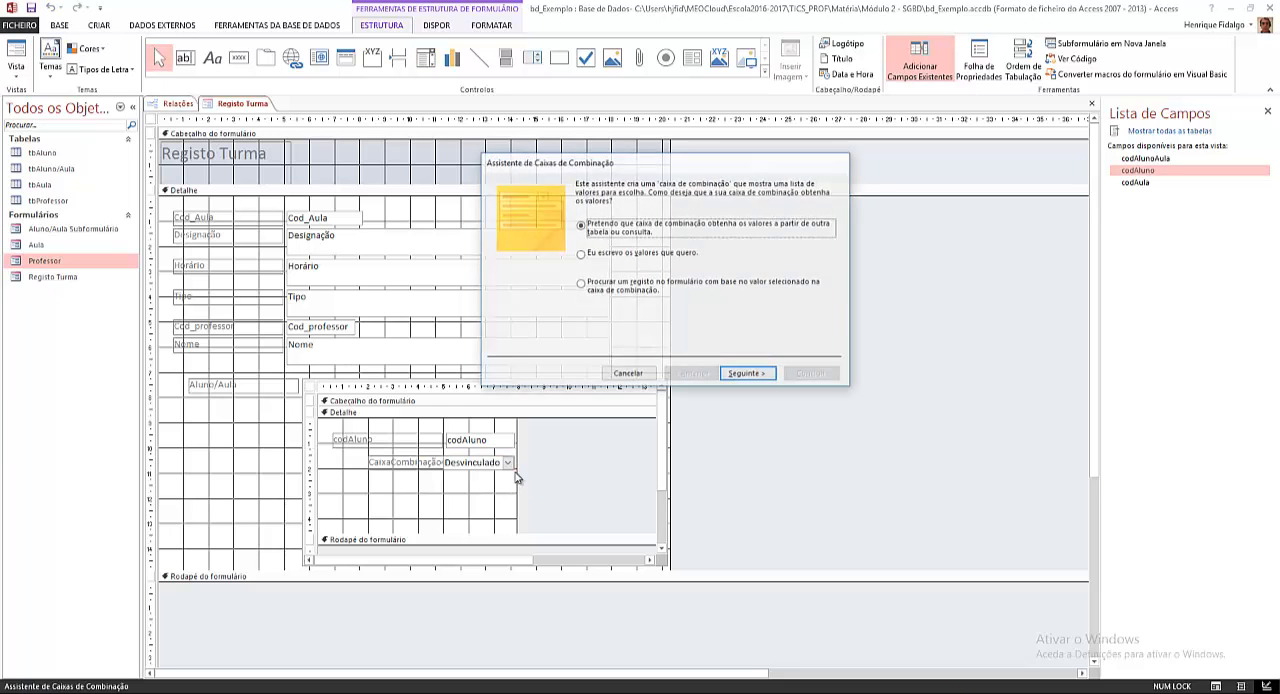
click(755, 373)
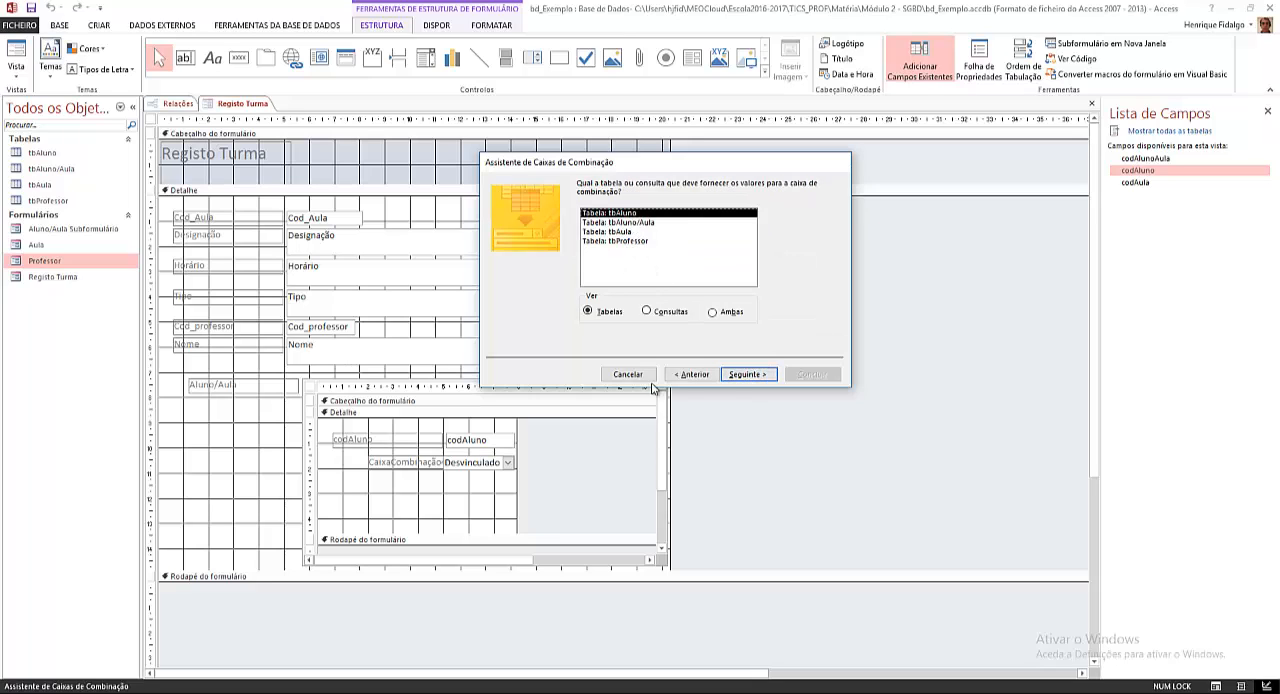
click(745, 374)
click(501, 283)
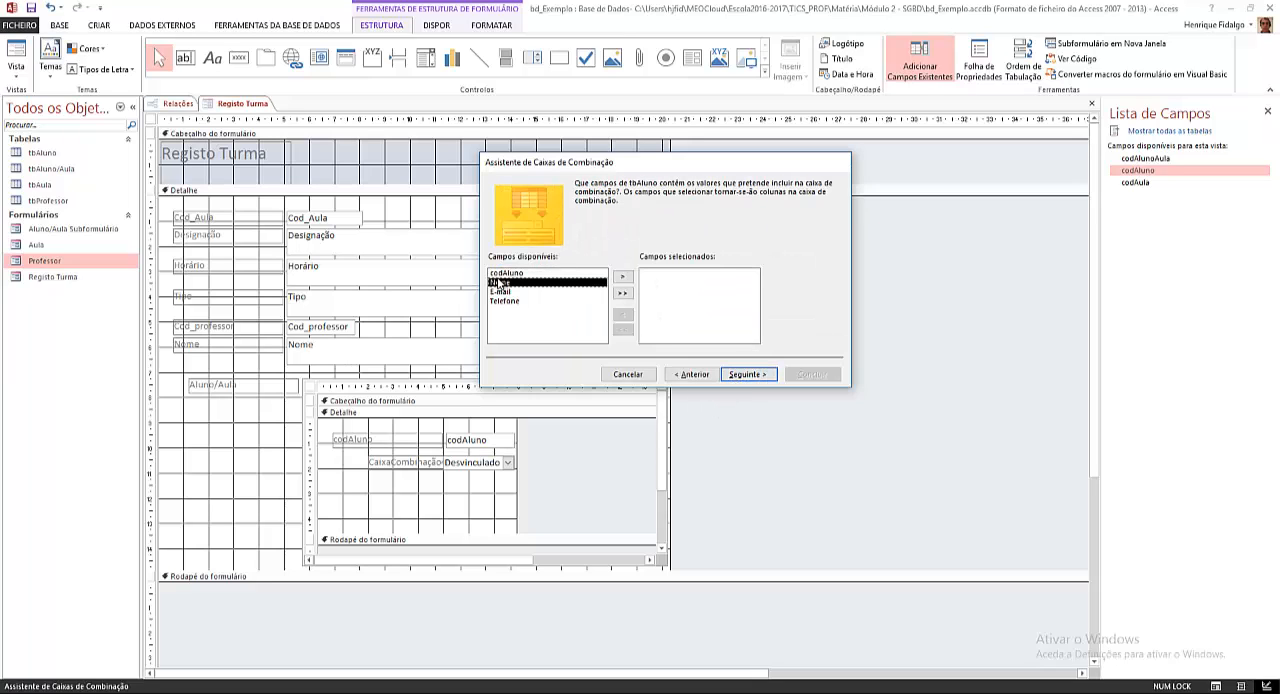
click(622, 276)
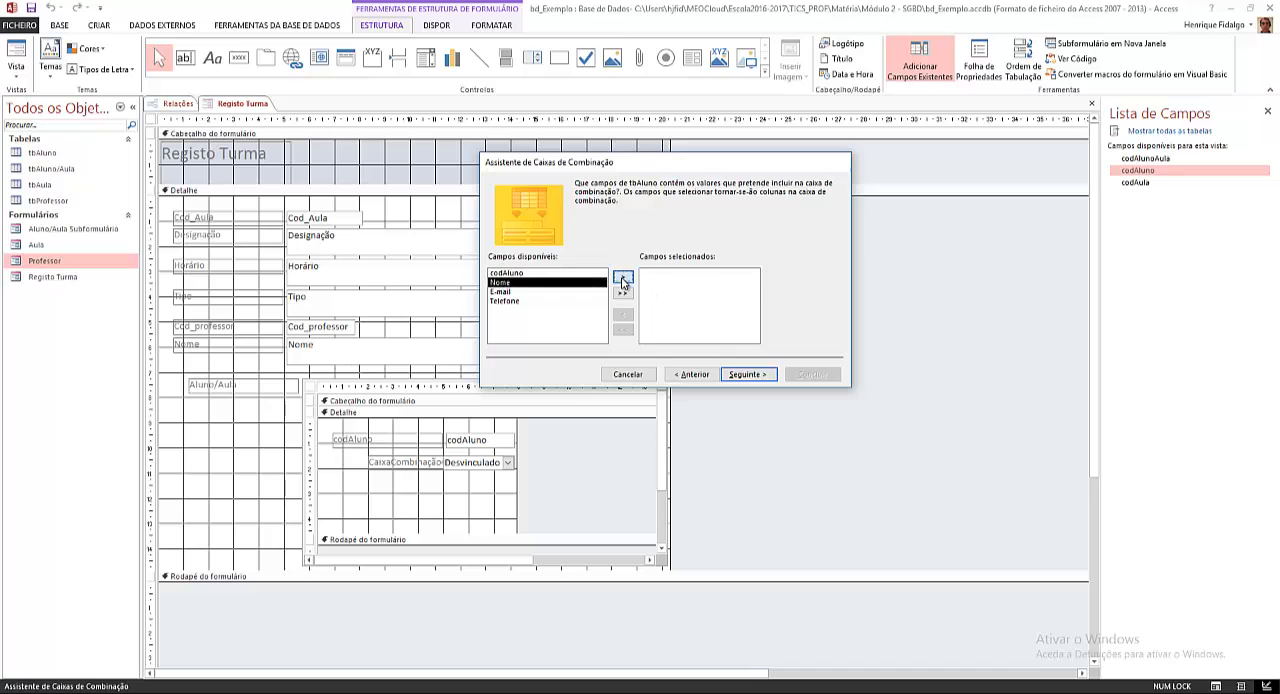
Step: Leave the combo box list unsorted with its key column hidden, and store the selected value in the codAluno field
click(746, 376)
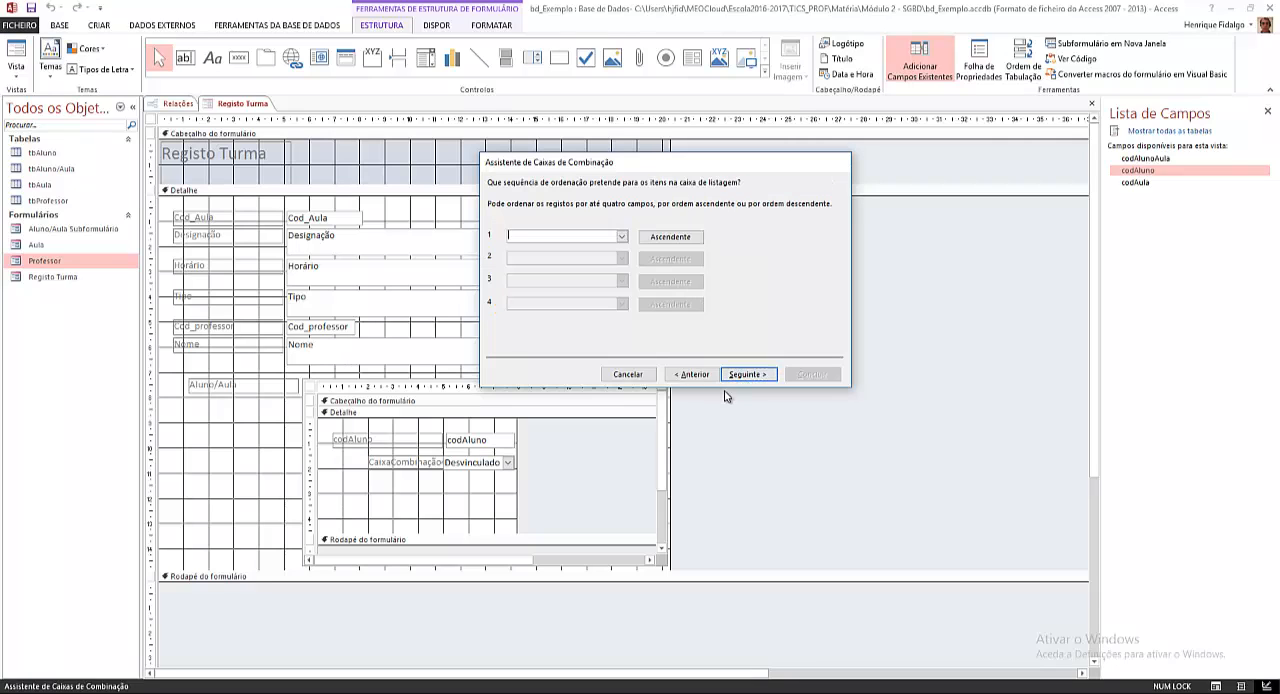
click(744, 378)
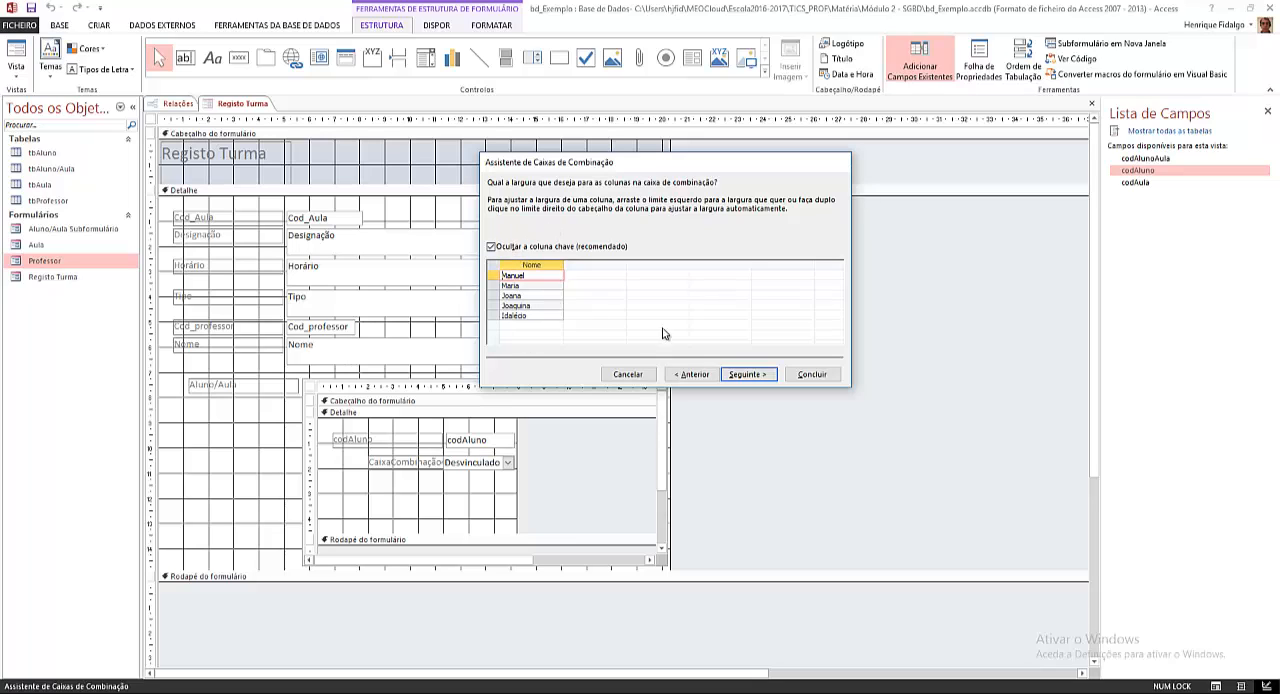
click(740, 376)
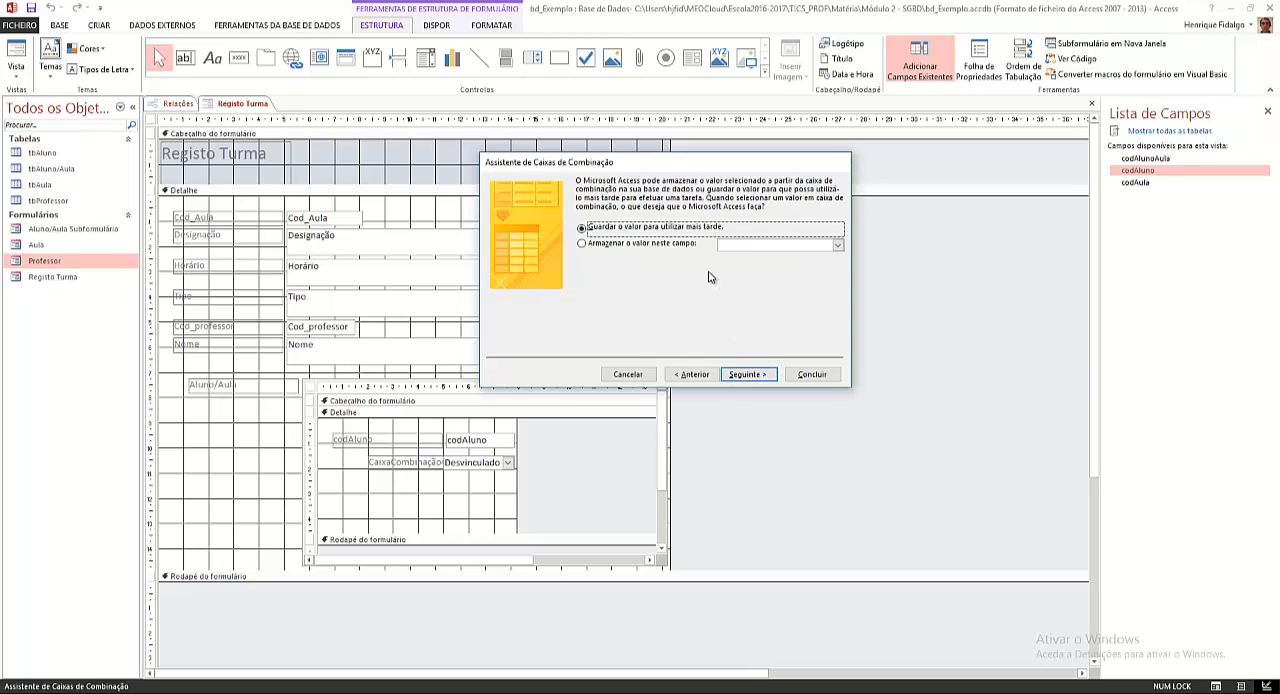
click(620, 243)
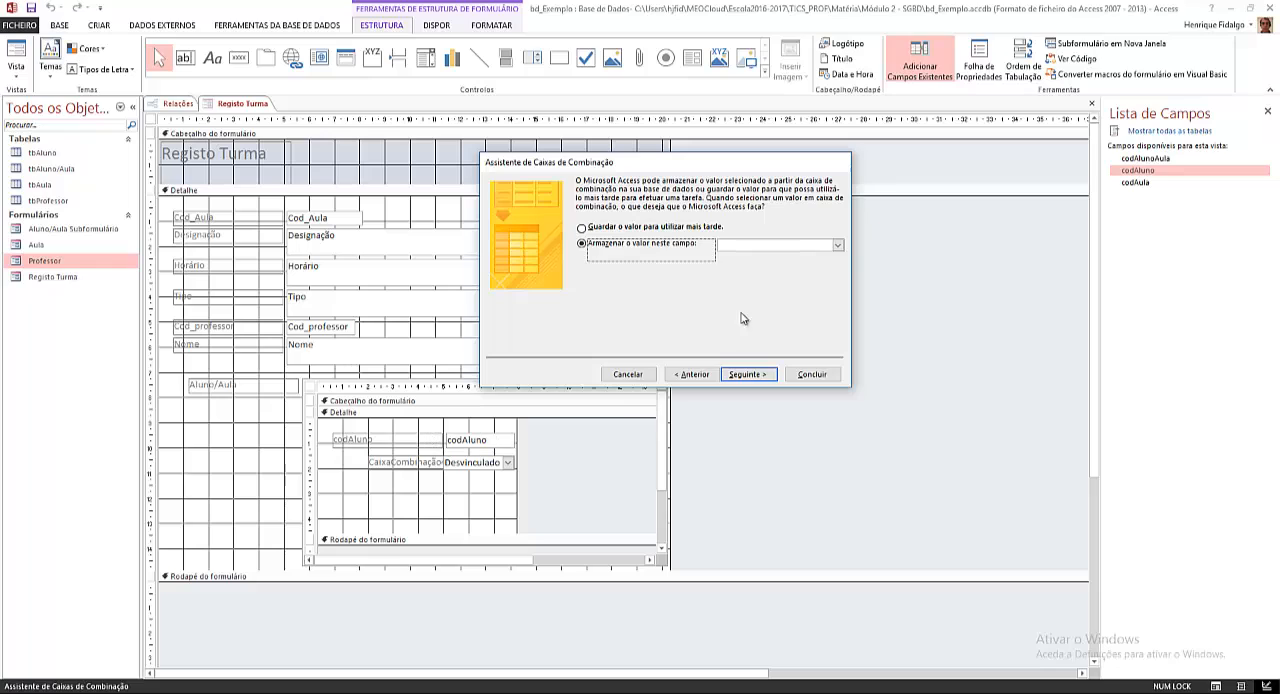
click(838, 245)
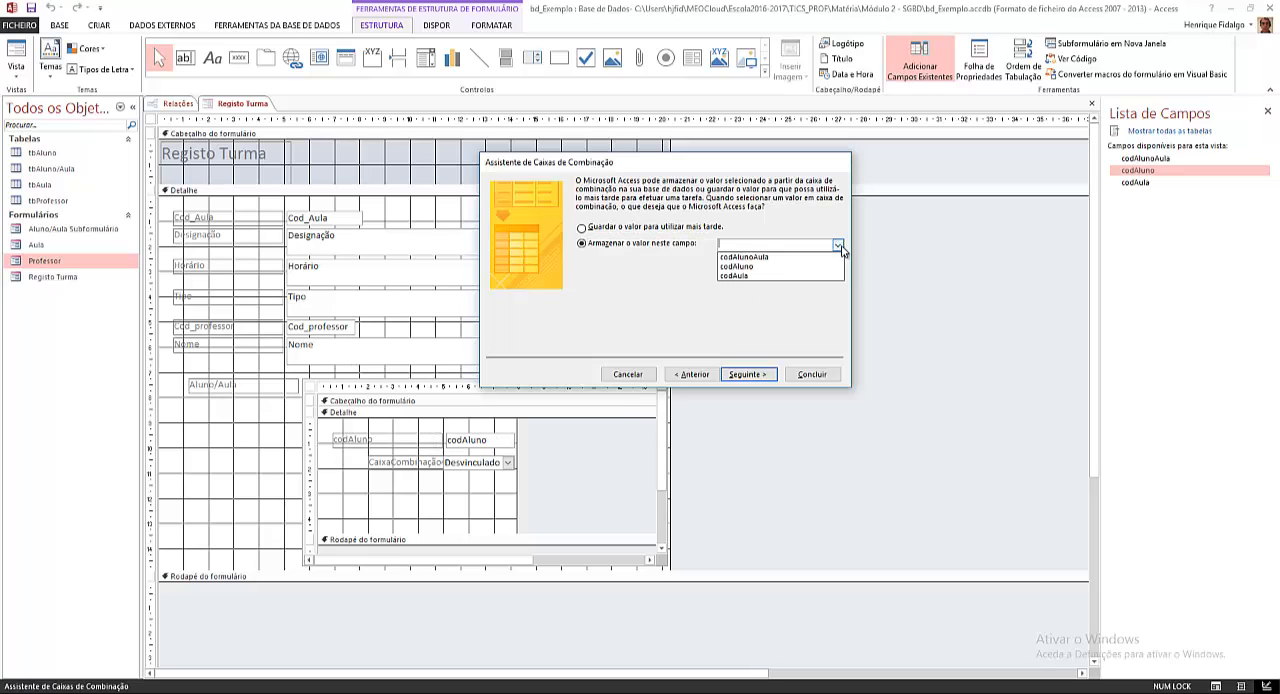
click(771, 268)
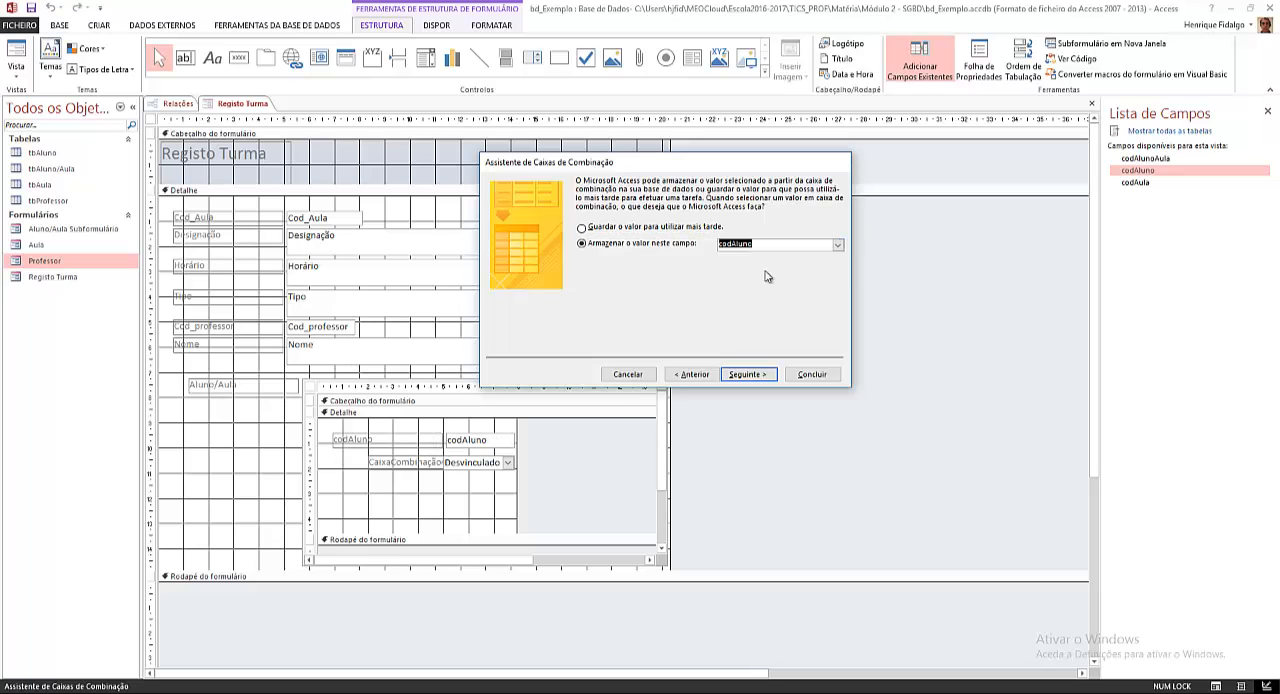
Step: Finish the combo box with the label Aluno and move that label to line up under the codAluno label in the subform
click(746, 376)
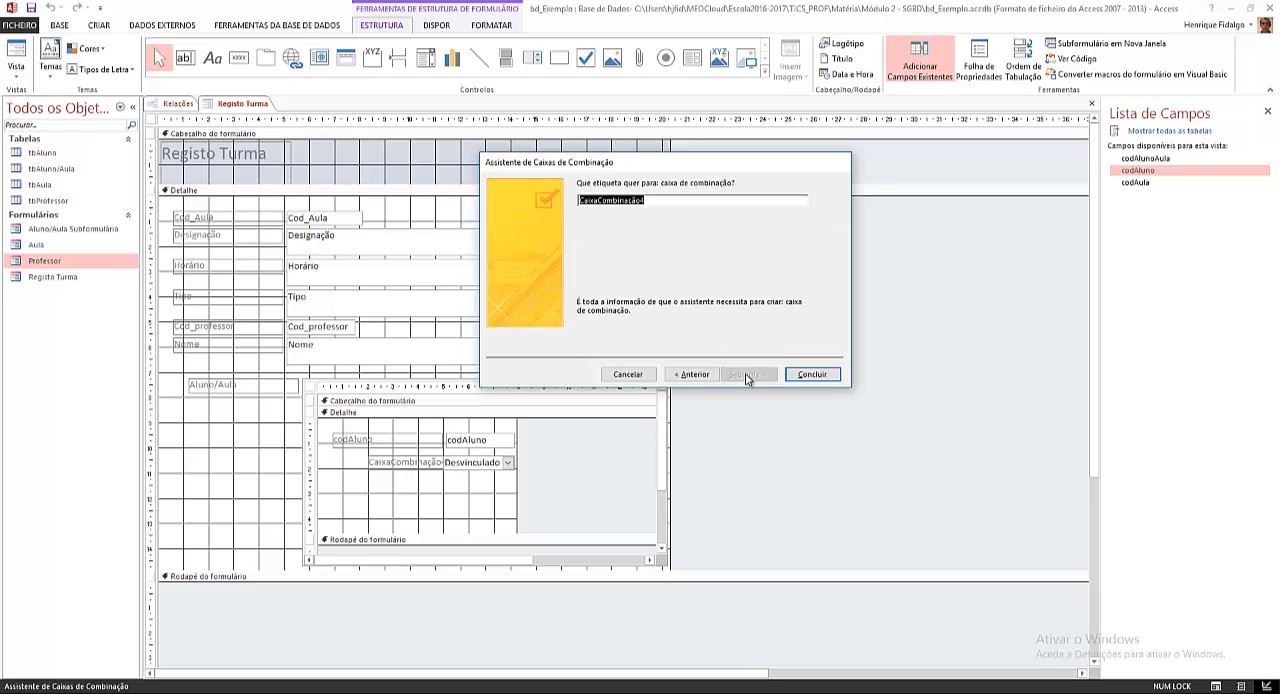
text(Nome)
click(826, 375)
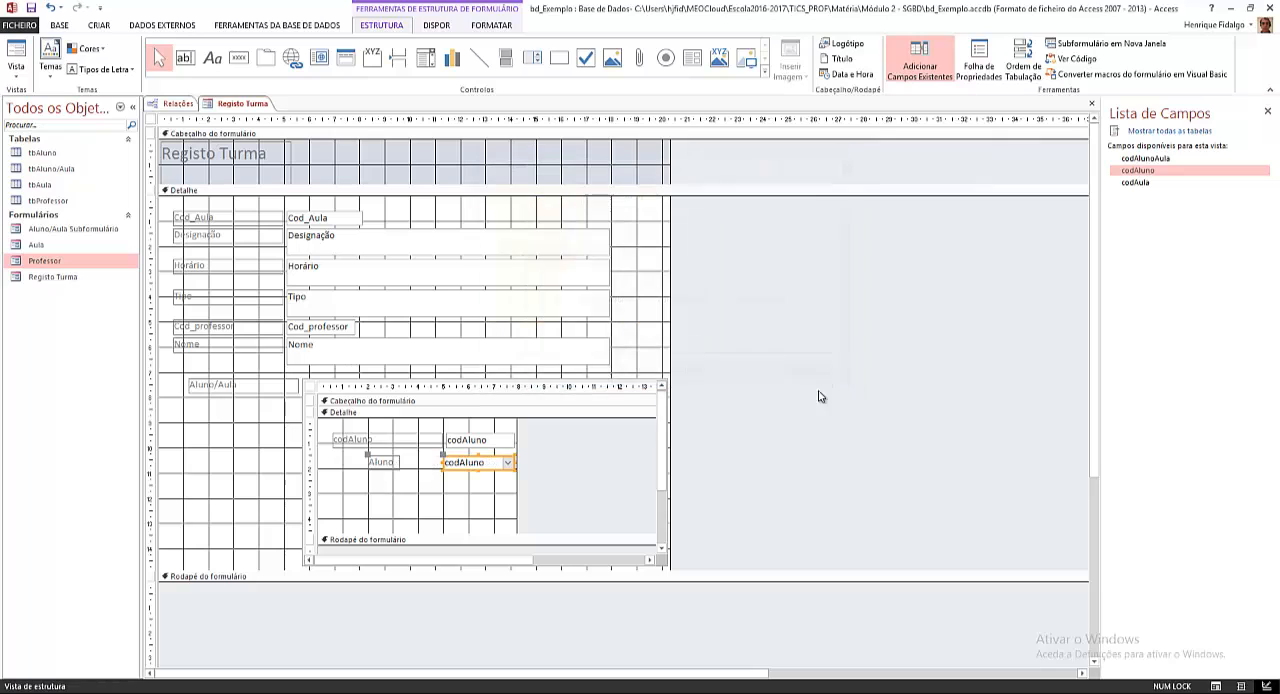
click(446, 462)
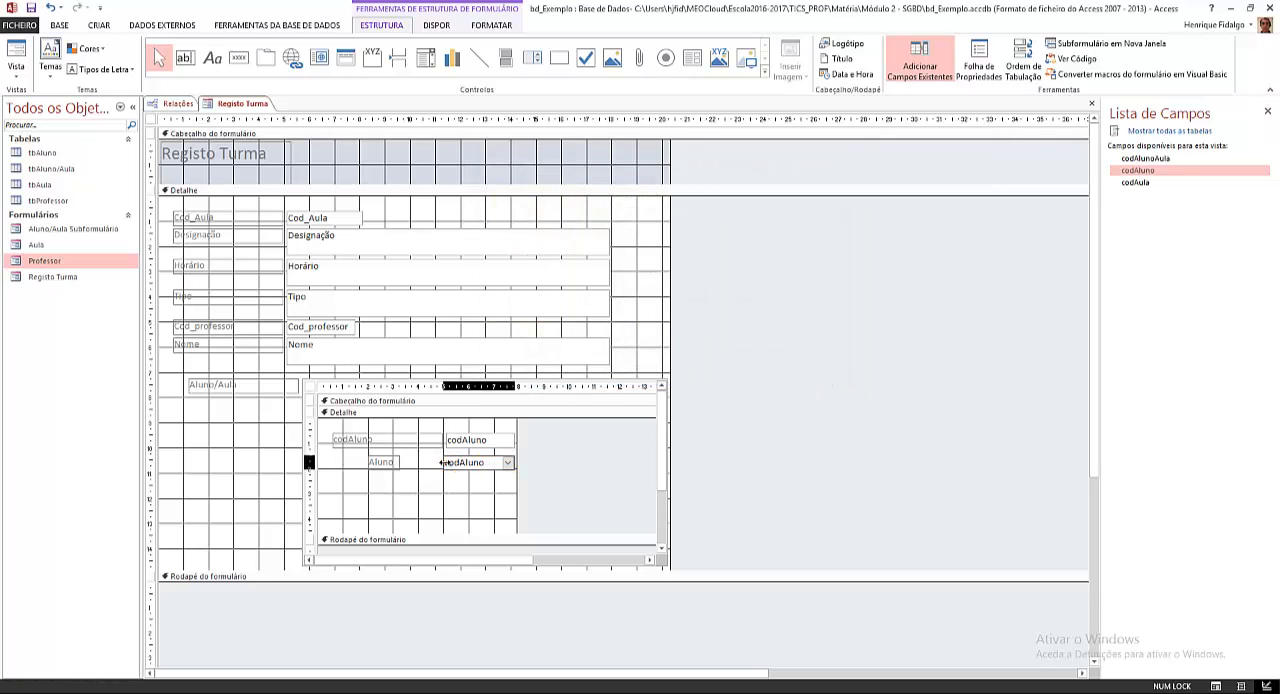
click(380, 461)
drag(367, 456, 334, 456)
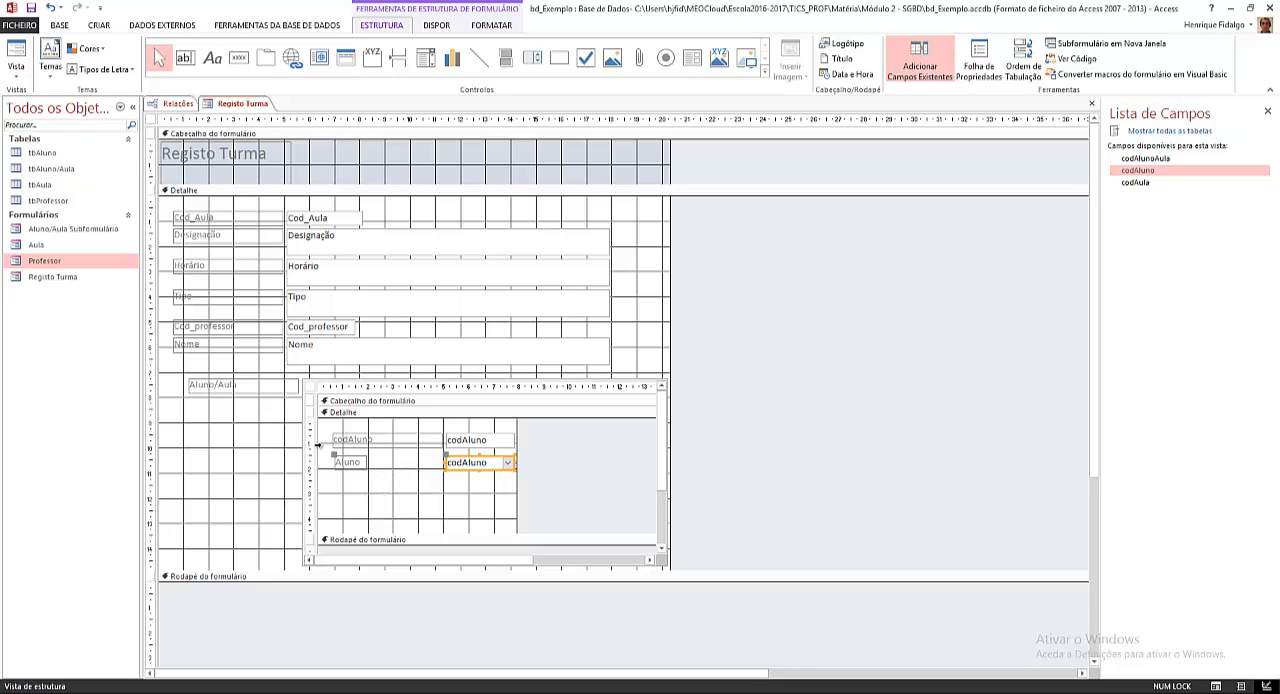
Step: Switch to form view and add the students with codAluno 4 and 5 to the subform by choosing their names in the Aluno combo box
click(16, 55)
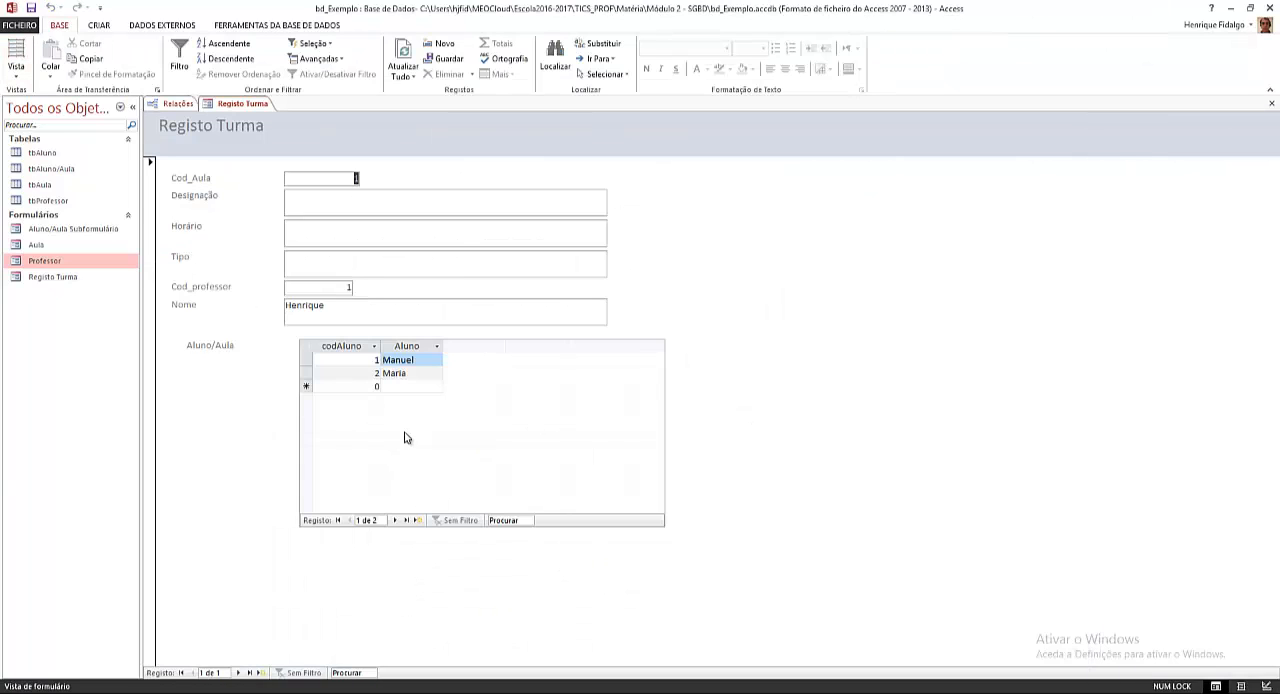
click(431, 386)
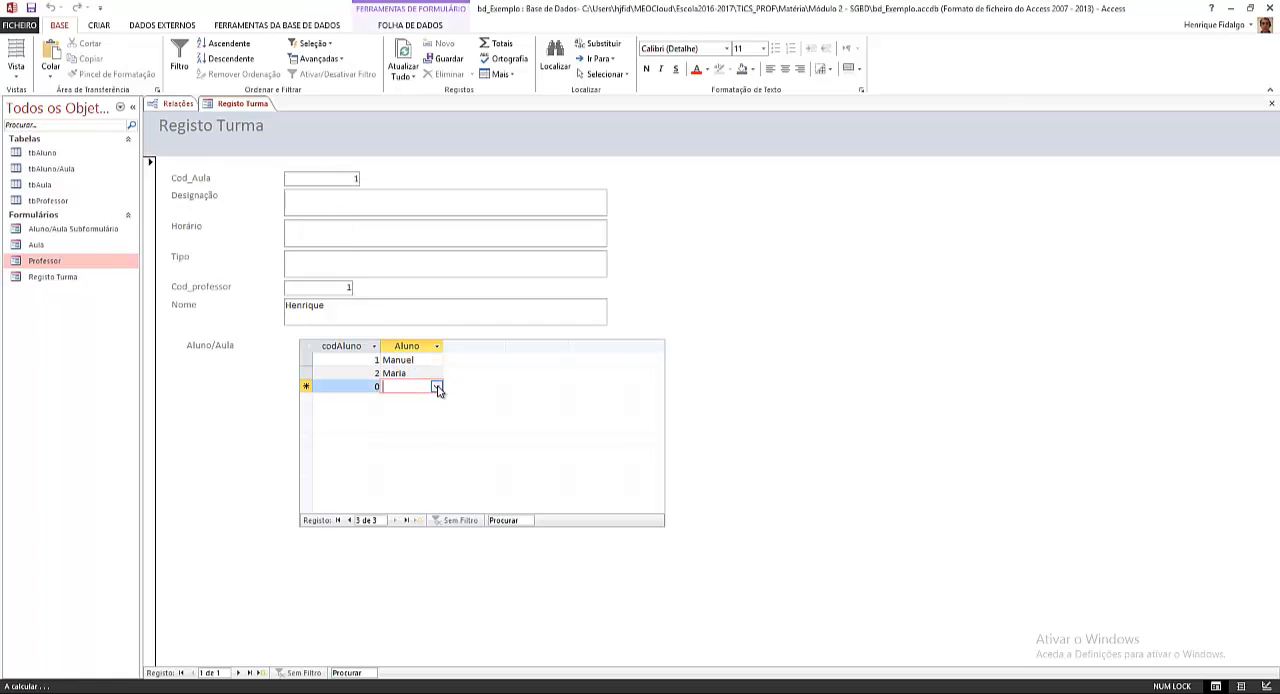
click(437, 386)
click(419, 441)
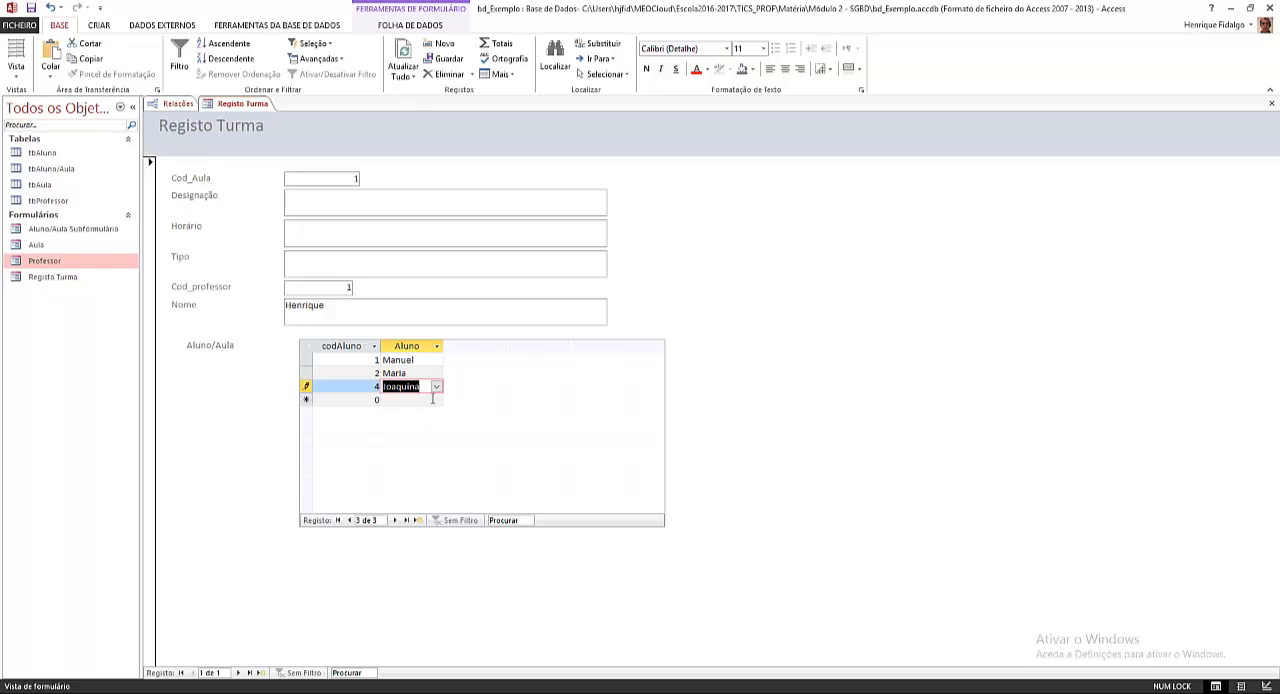
click(437, 400)
click(421, 459)
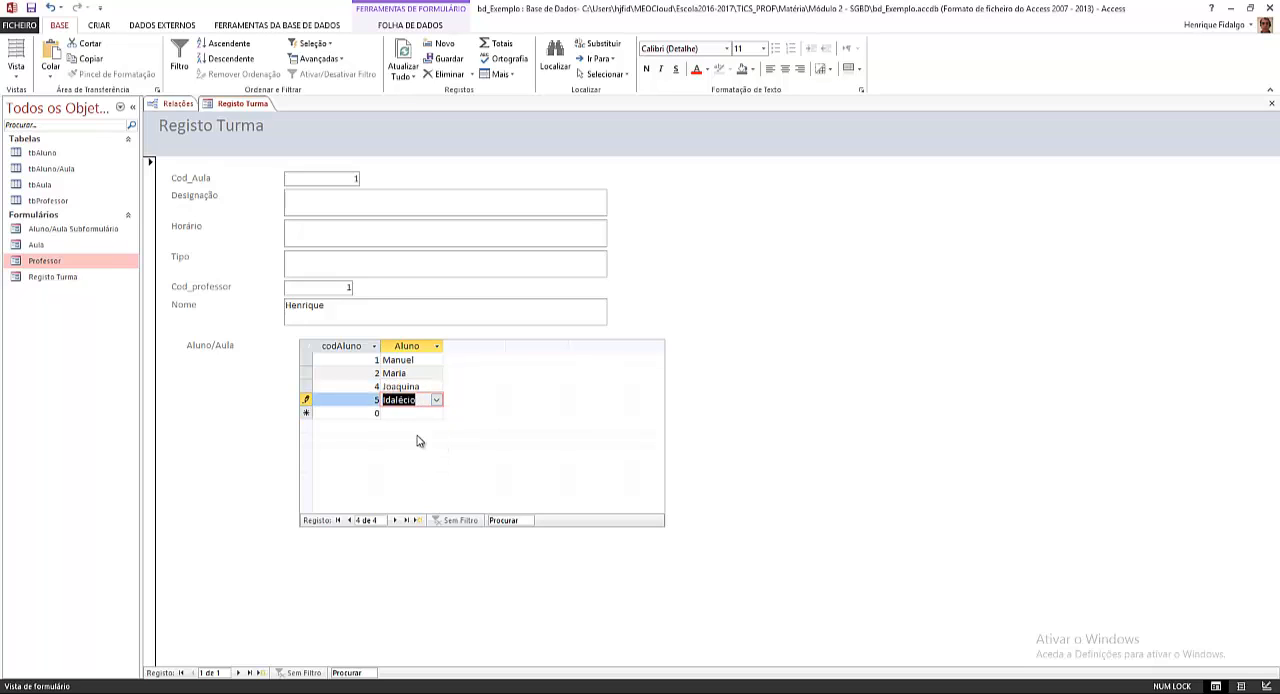
click(427, 413)
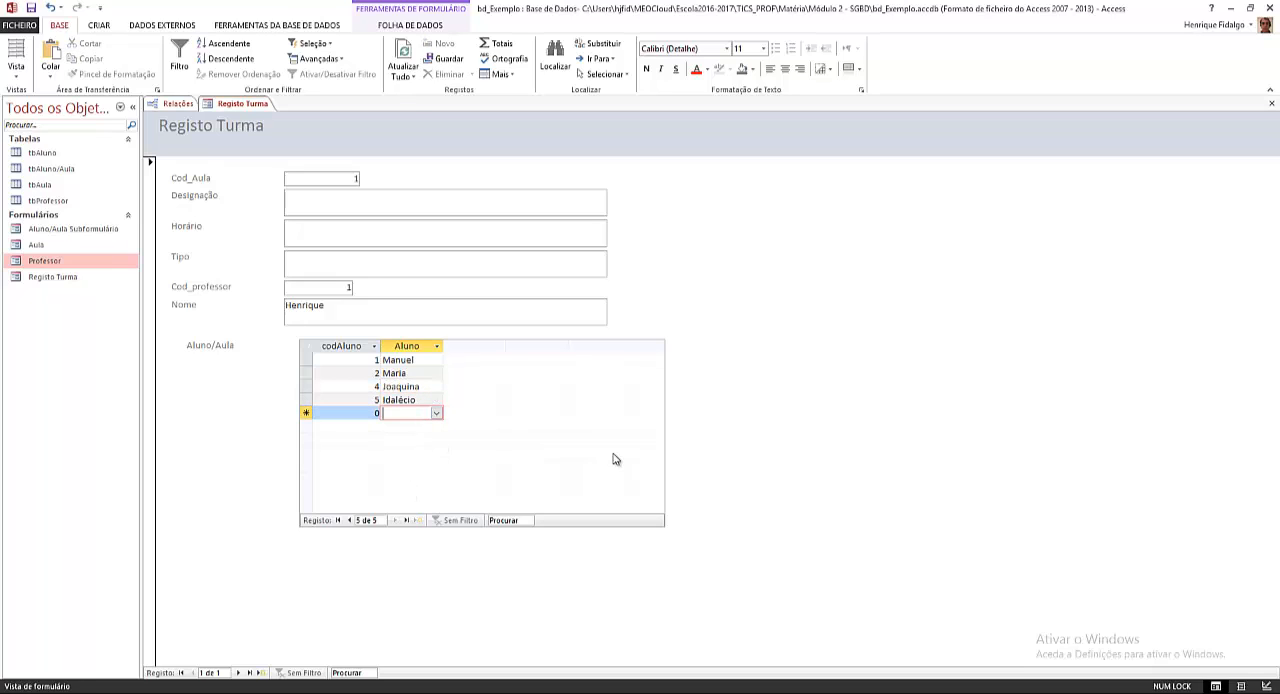